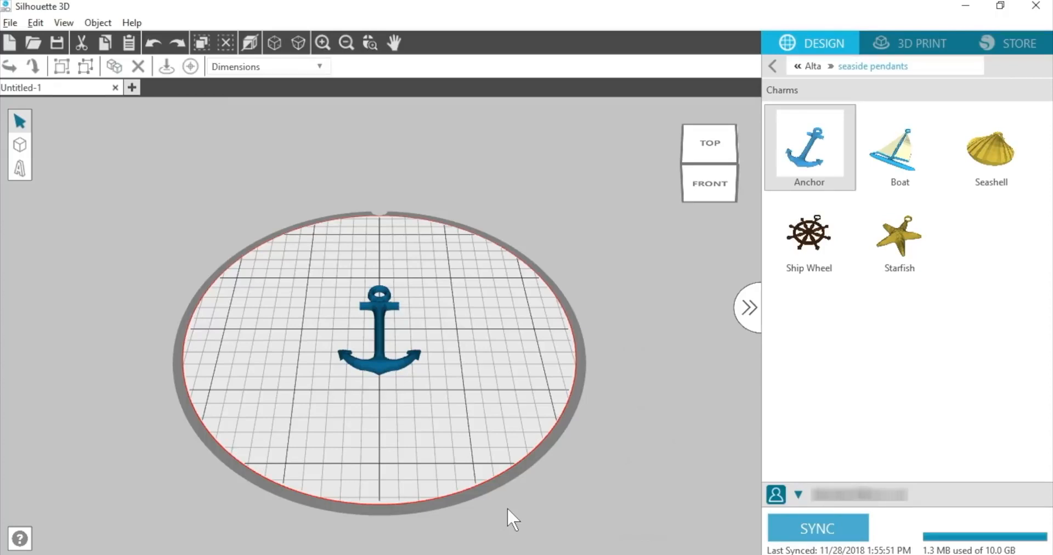
click(33, 43)
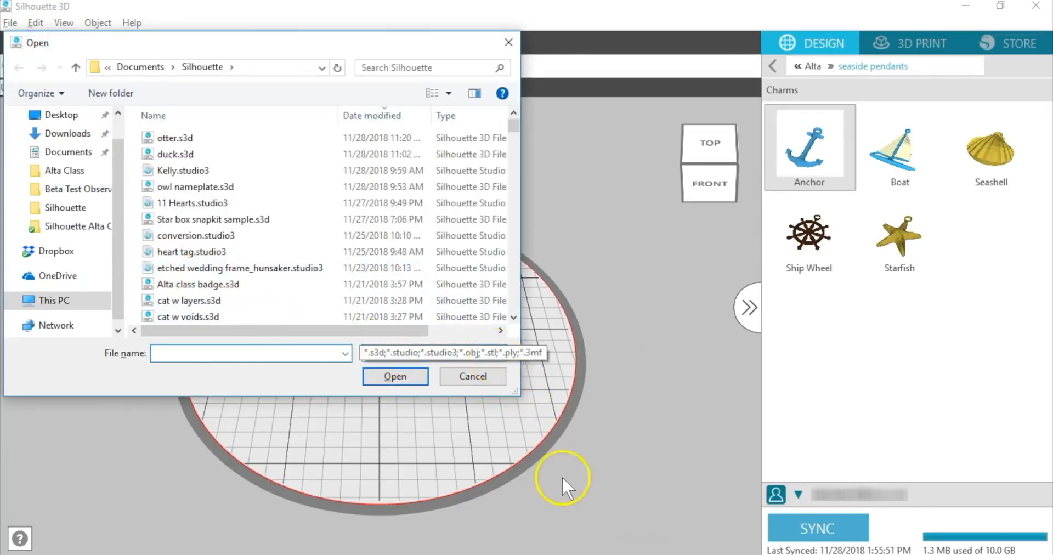
click(491, 378)
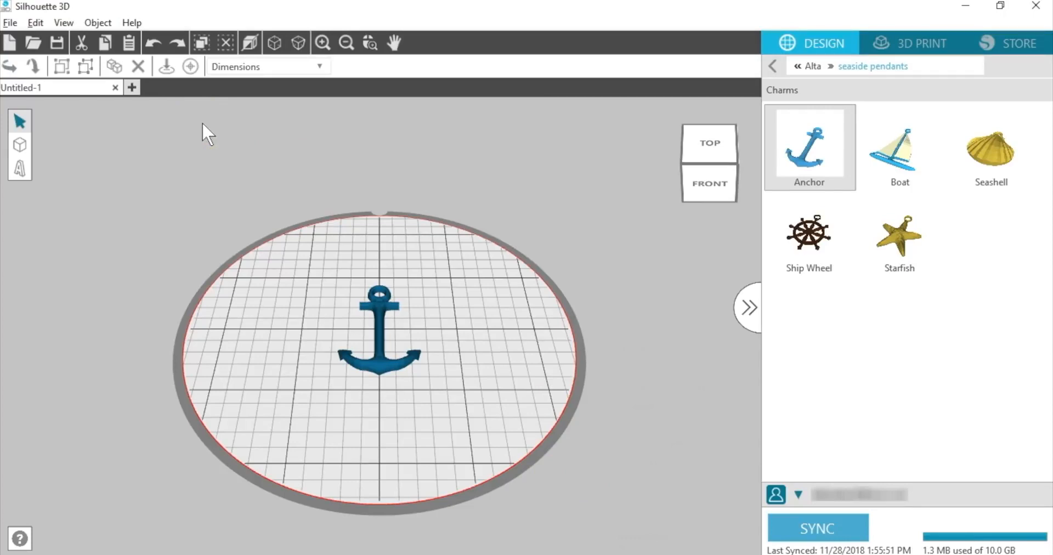
click(747, 308)
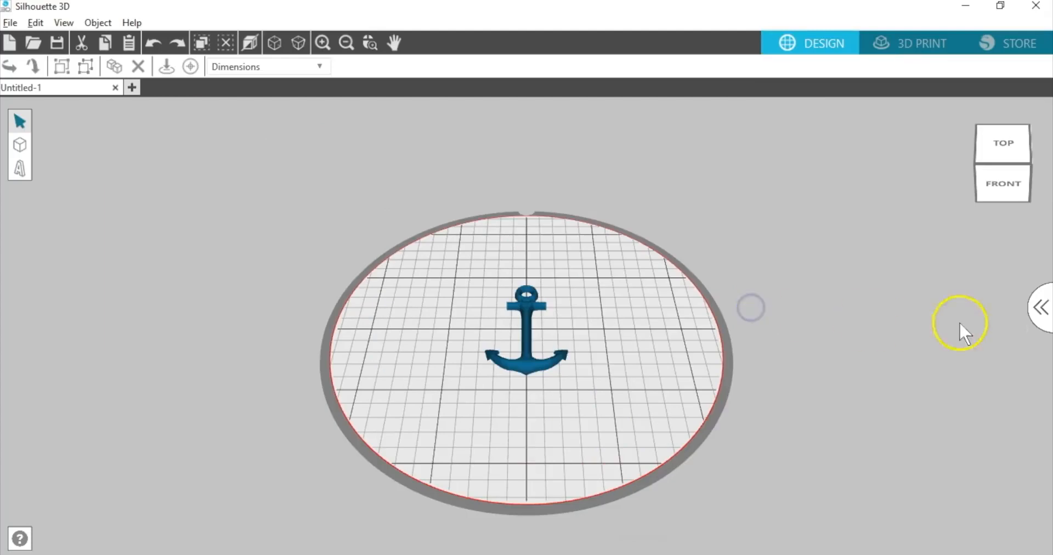
click(1042, 313)
click(747, 305)
click(1041, 307)
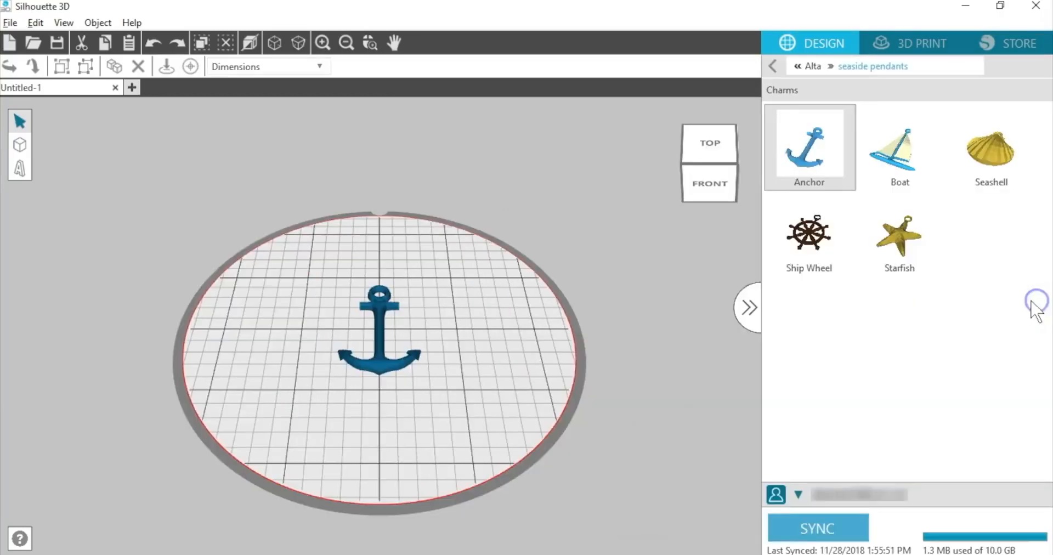
Go to the Library and open the 3D Designs folder to view its purchased models
click(798, 66)
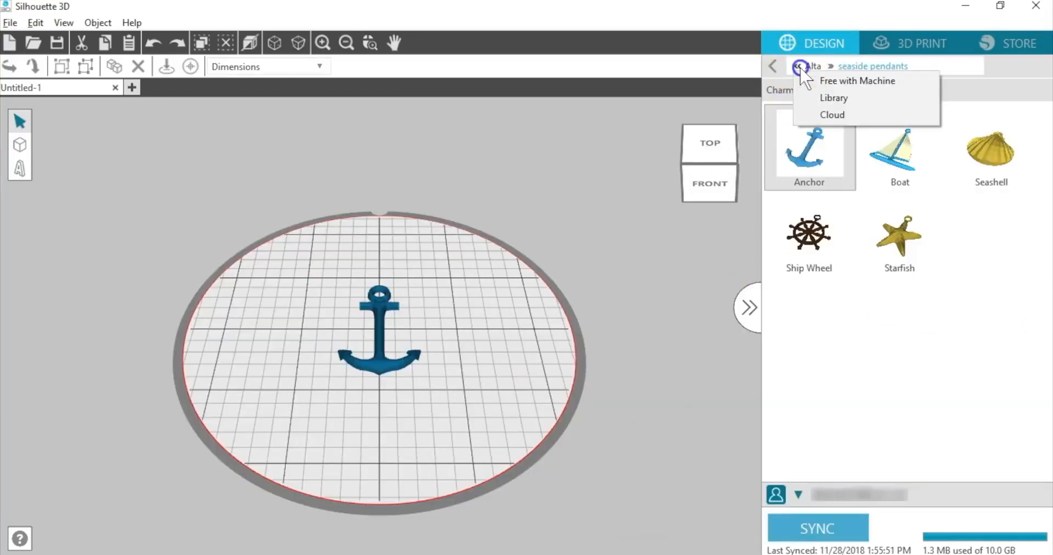
click(834, 99)
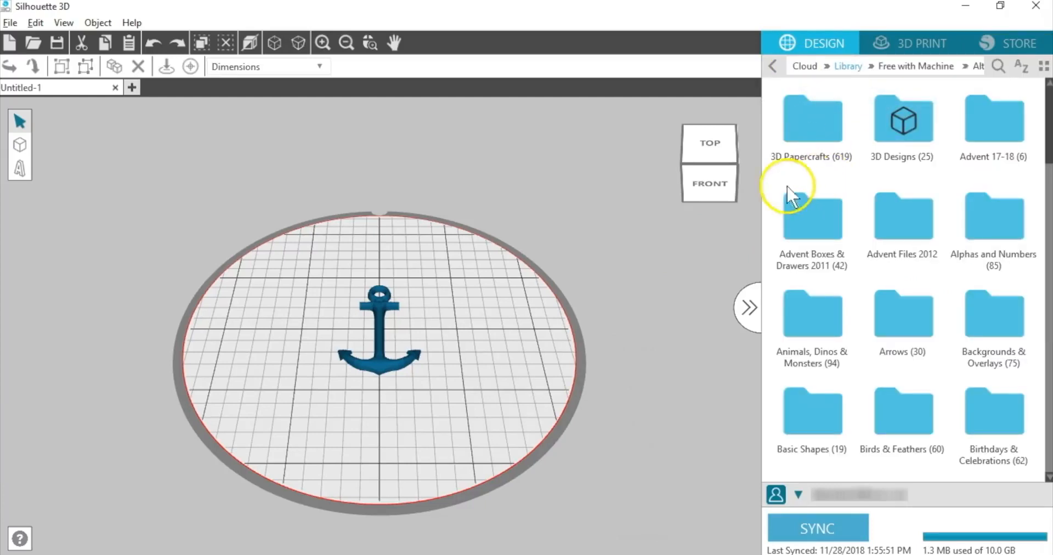
click(916, 131)
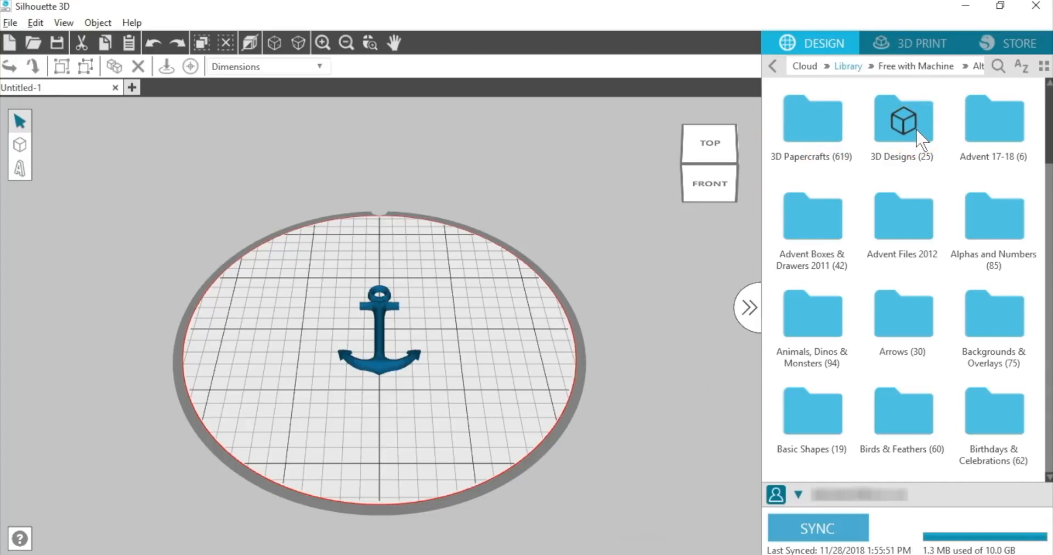
click(917, 131)
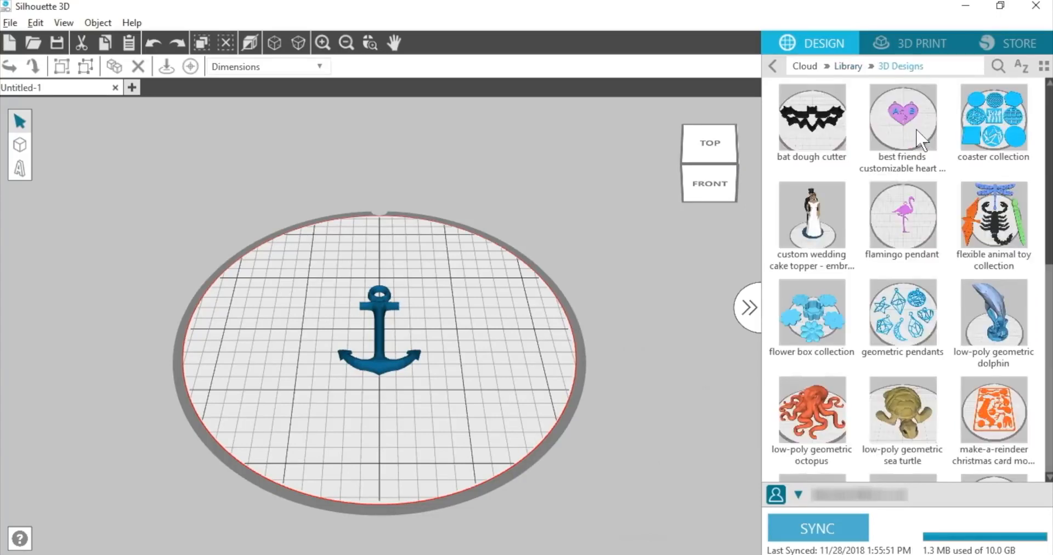
Browse the designs in the library's Free with Machine > Alta folder and return to the main Library folder
click(849, 66)
drag(1050, 112, 1050, 260)
click(896, 223)
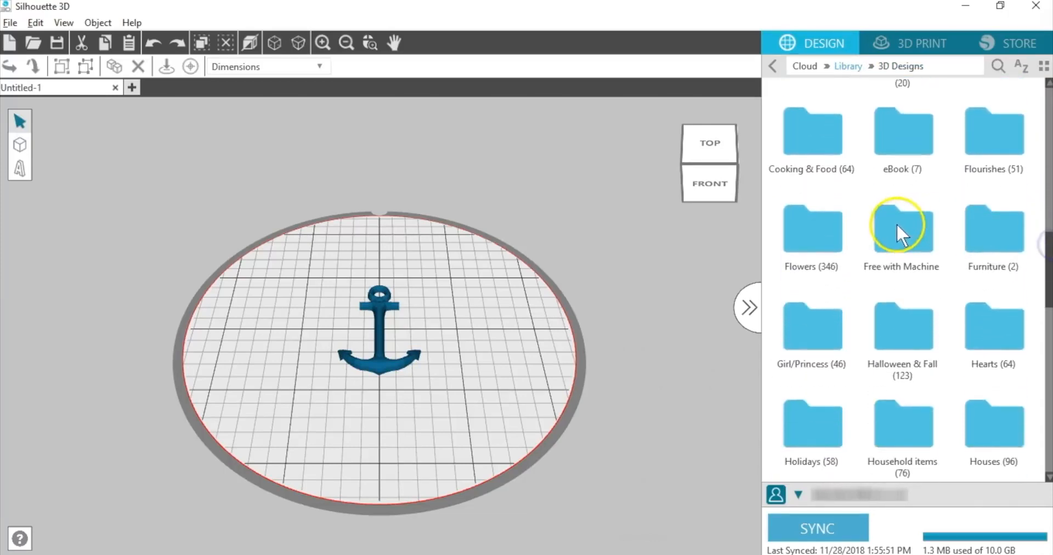
click(831, 118)
click(897, 193)
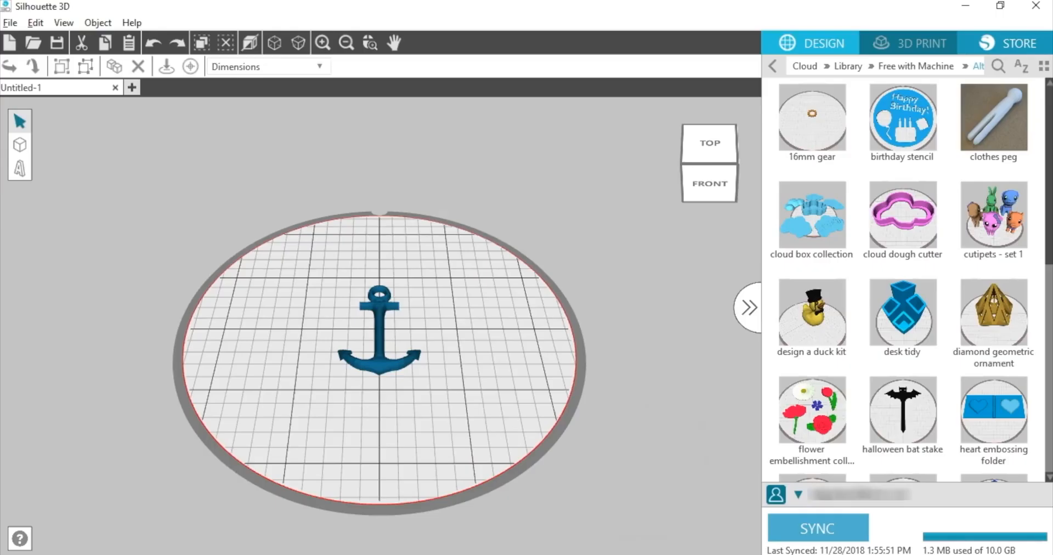
click(847, 67)
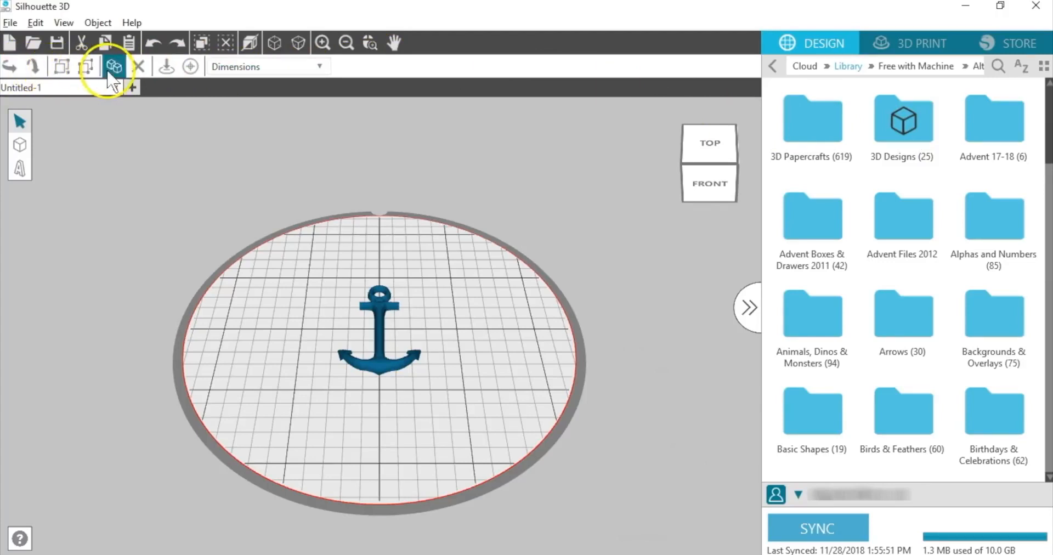
Select the anchor, lock its proportions and set its width to 1.50 inches
click(380, 337)
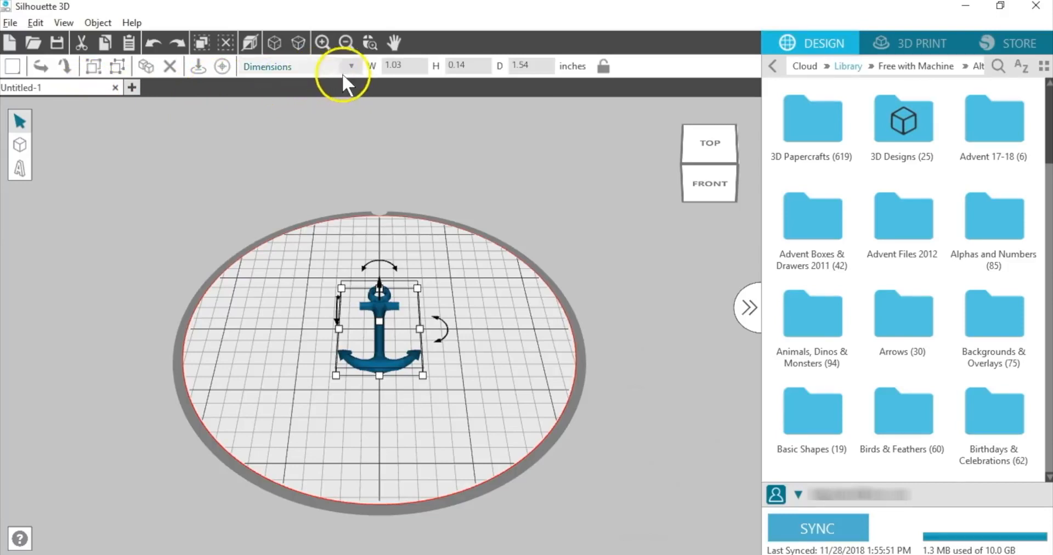
click(601, 68)
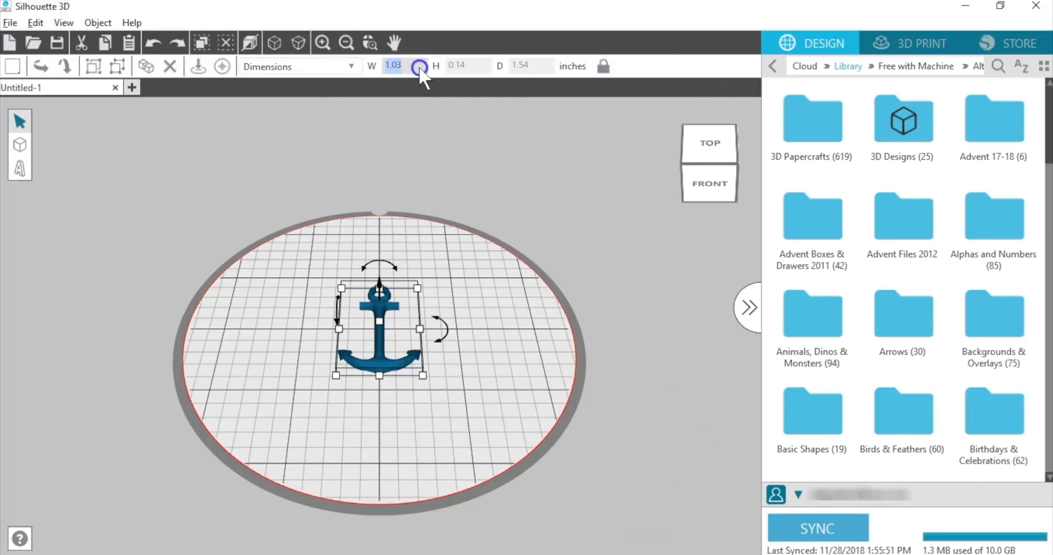
text(1.50)
key(Return)
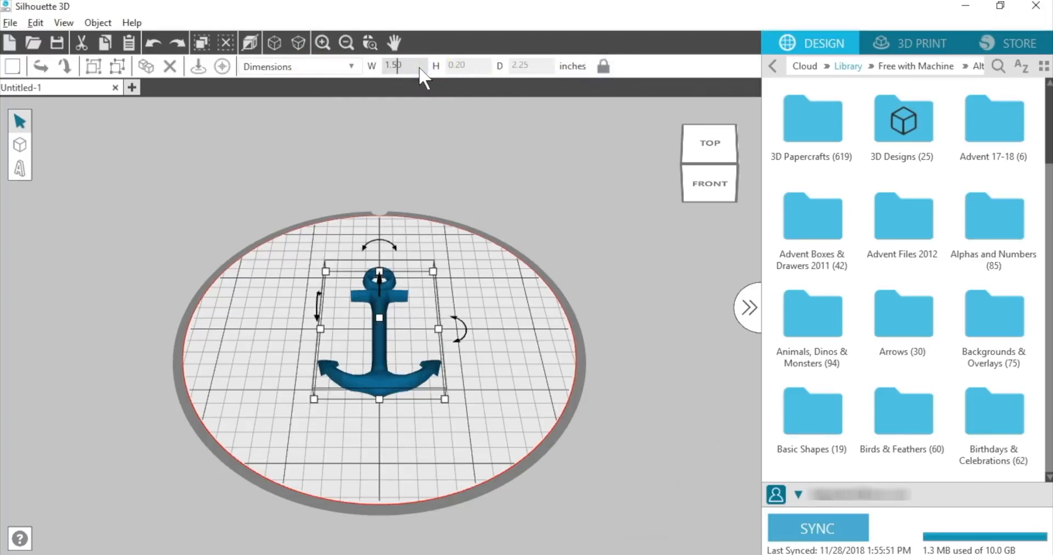
Unlock the anchor's proportions and set only its height to 0.60 inches
click(603, 66)
click(479, 66)
text(.60)
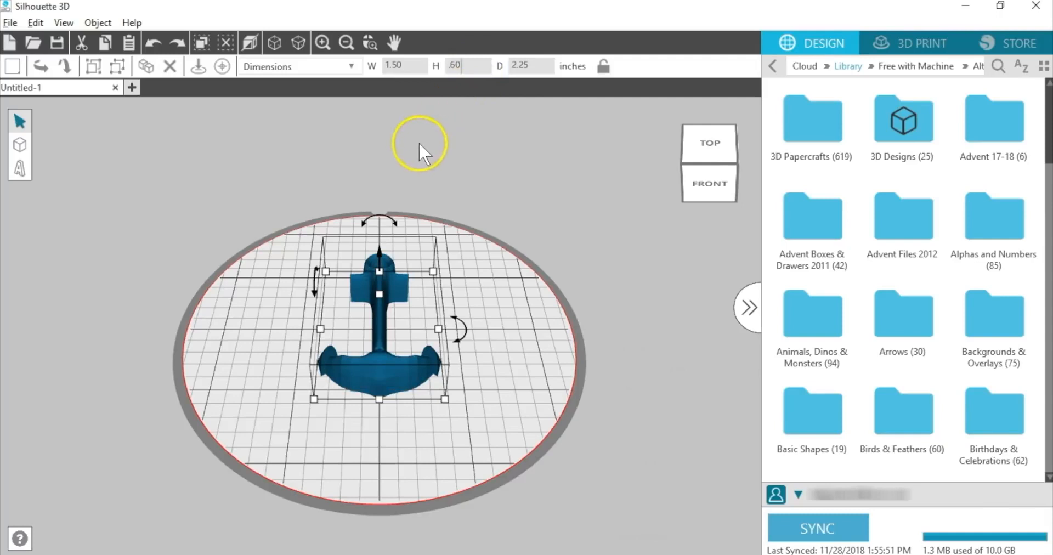
click(351, 66)
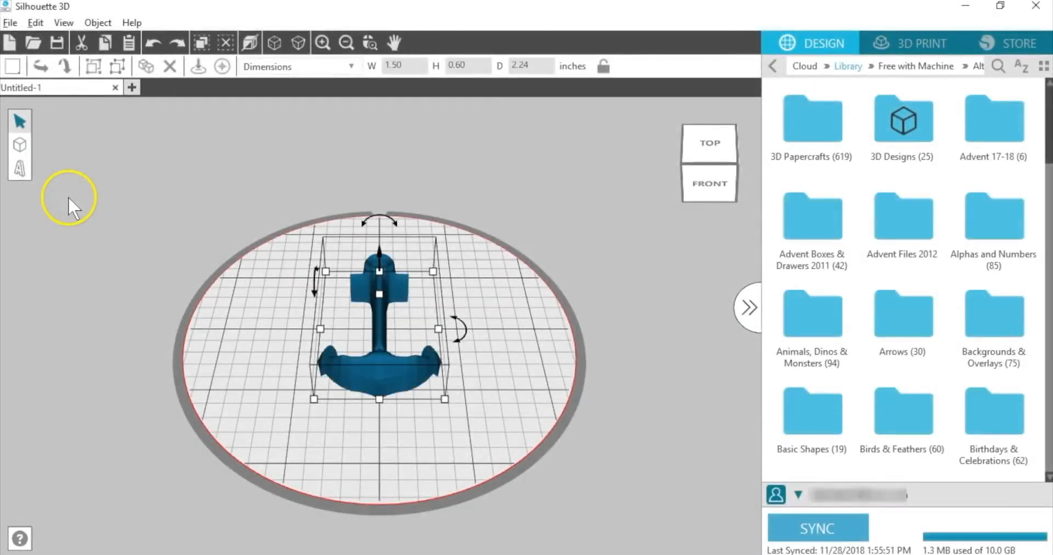
Start a new document and add a roof-shaped prism from the basic 3D shapes
click(133, 88)
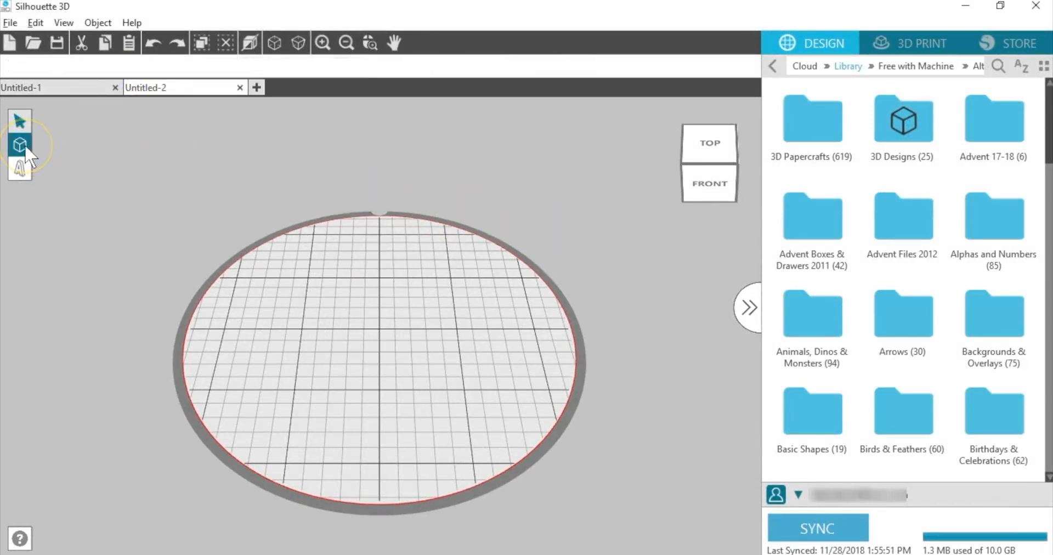
drag(24, 147, 152, 160)
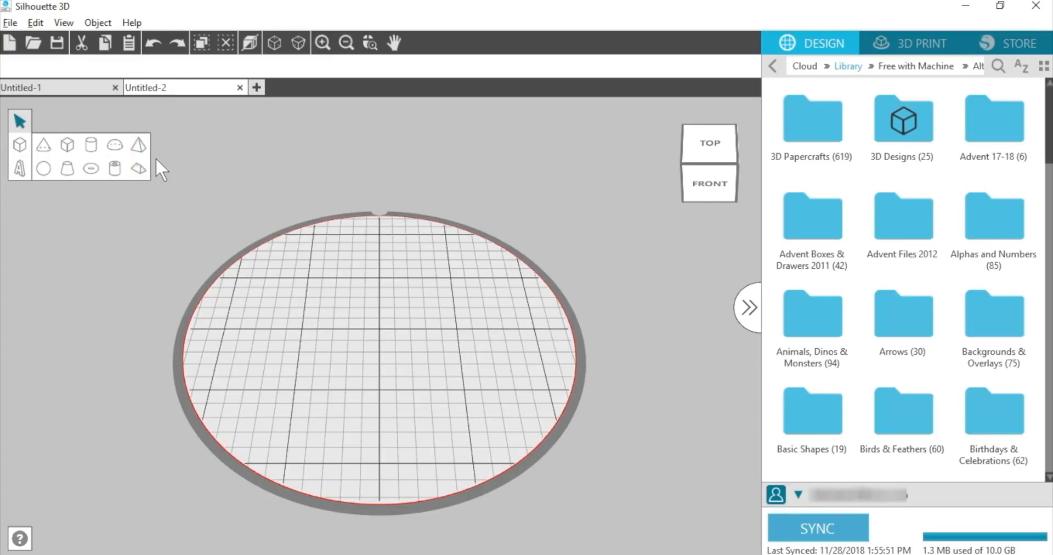
click(140, 168)
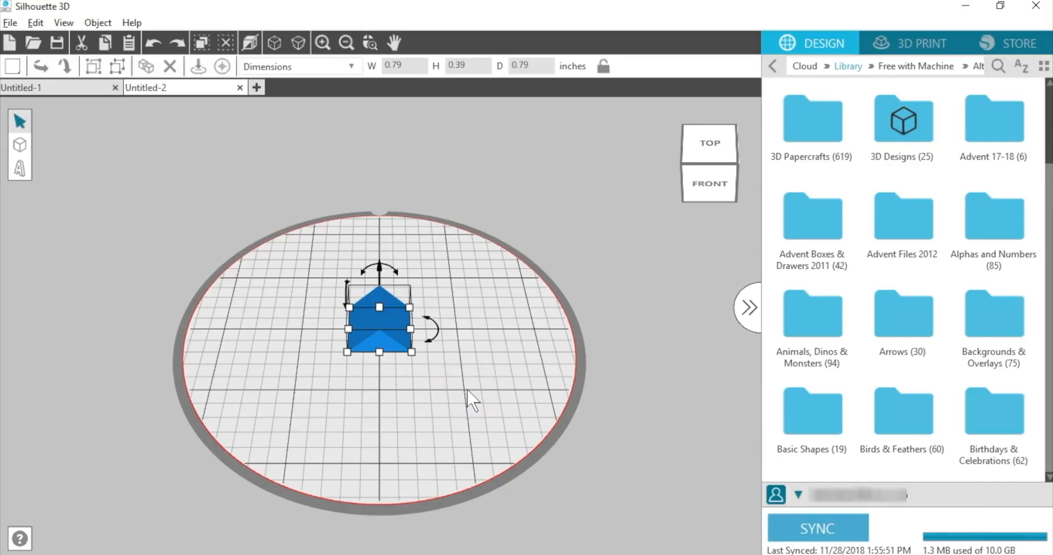
Enlarge the prism freehand to about 1.02 x 0.54 x 1.12 inches and centre it on the print bed
scroll(470, 400, up, 2)
scroll(471, 401, down, 2)
scroll(470, 401, up, 2)
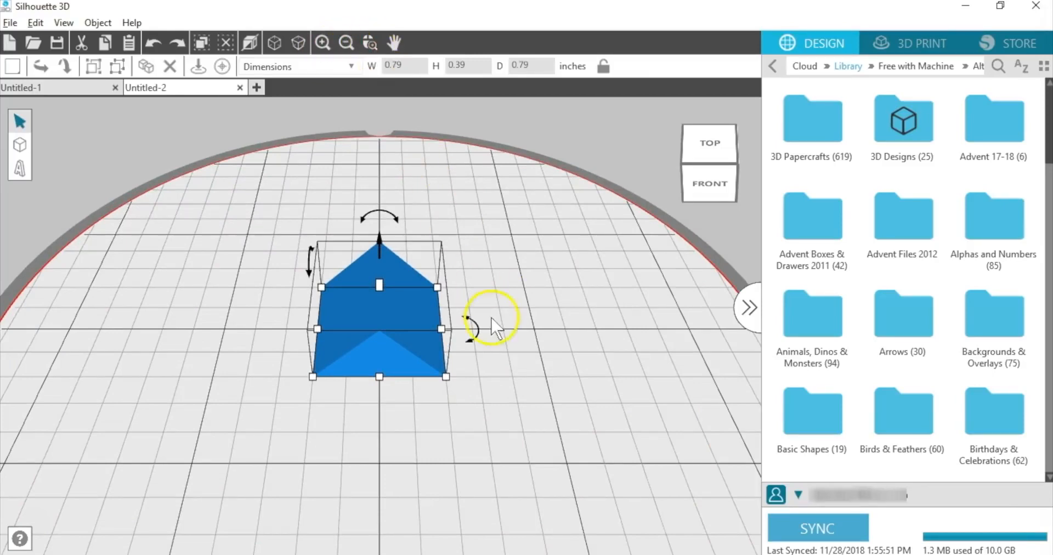
right_drag(571, 341, 548, 312)
mouse_move(690, 194)
mouse_down()
mouse_move(701, 174)
mouse_move(689, 157)
mouse_move(704, 185)
mouse_up()
click(408, 387)
drag(408, 386, 431, 442)
click(432, 433)
drag(471, 377, 435, 367)
drag(327, 400, 418, 442)
drag(416, 378, 390, 386)
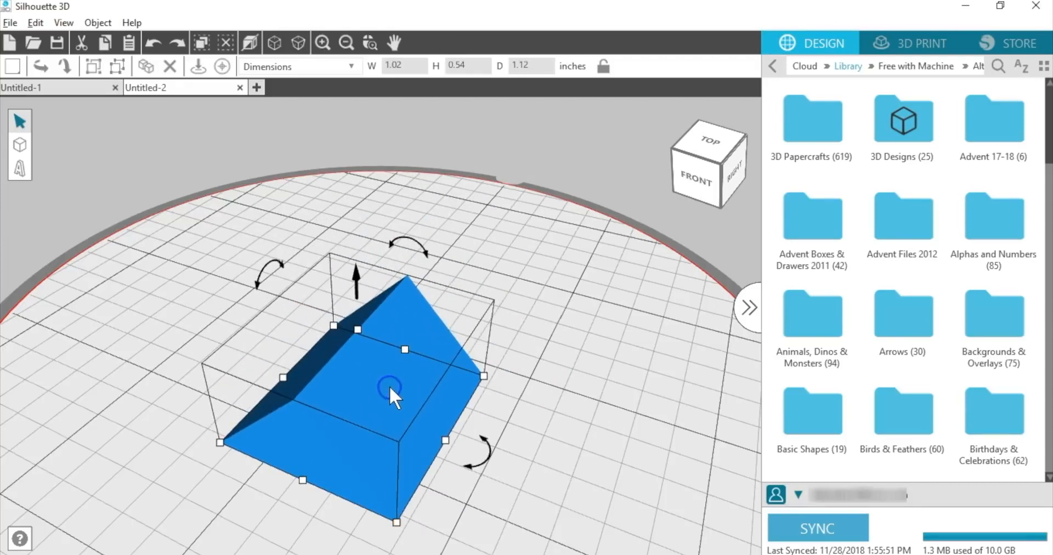
click(225, 69)
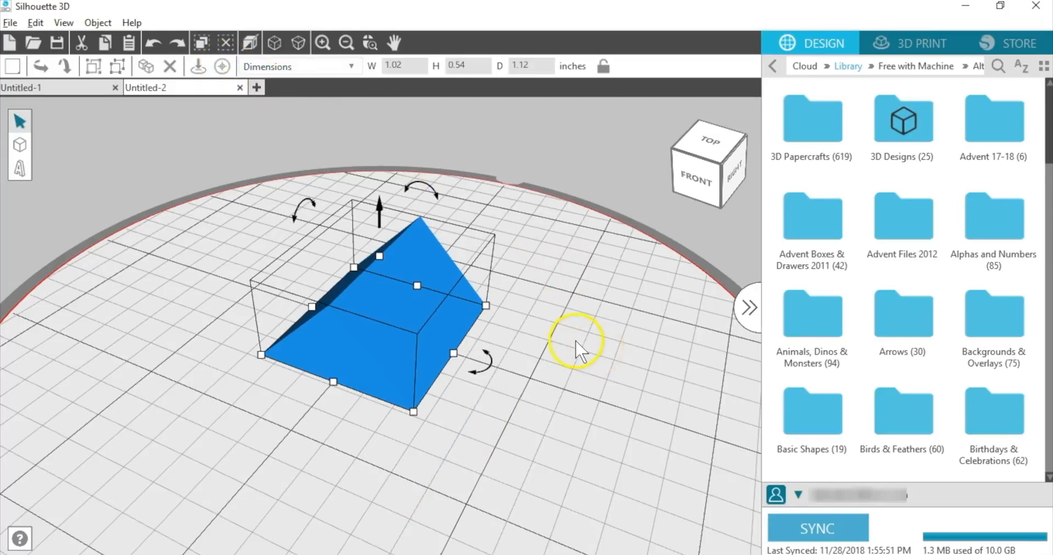
Stretch the prism upward to a height of about 1.06 inches
drag(379, 255, 377, 169)
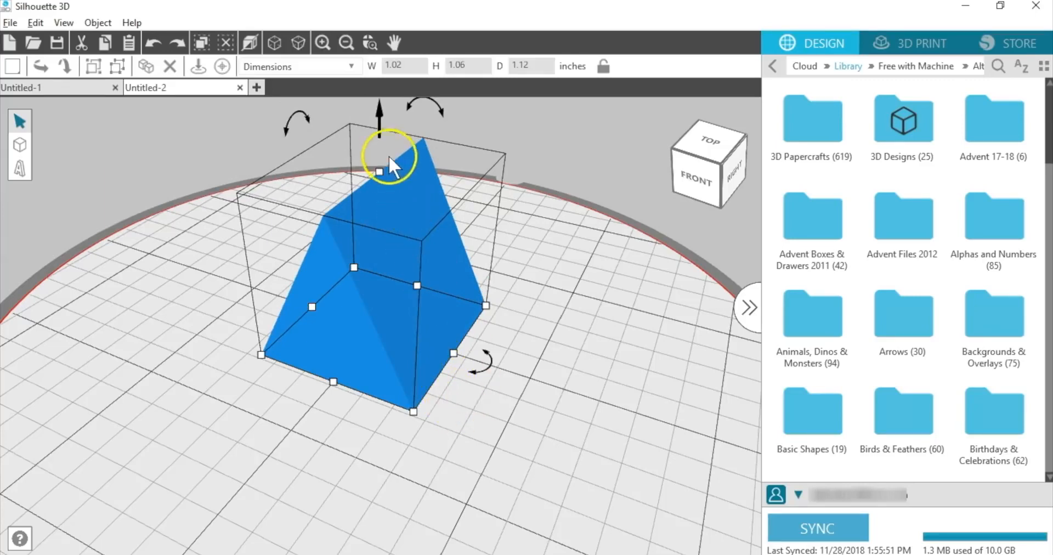
drag(376, 119, 379, 107)
Lift the prism off the print bed and level it back down to the bed
right_drag(496, 404, 505, 356)
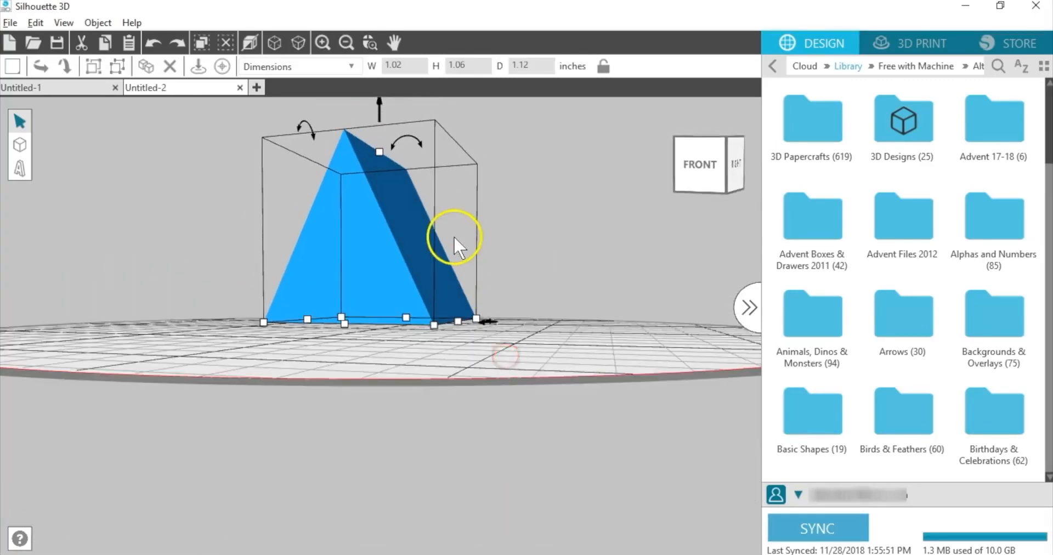
scroll(454, 235, down, 3)
mouse_move(376, 171)
mouse_down()
mouse_move(381, 133)
mouse_move(382, 162)
mouse_up()
click(201, 68)
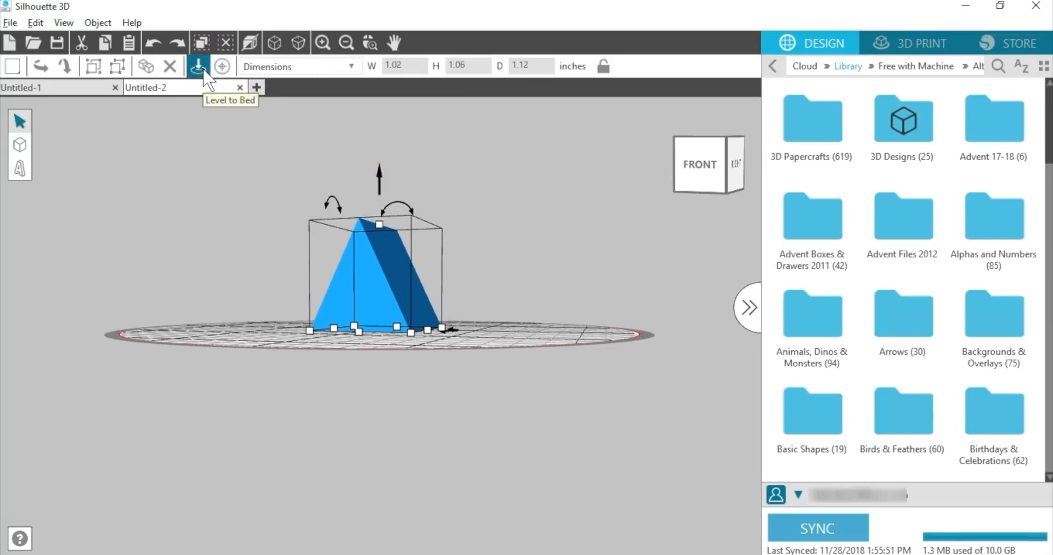
Undo the latest changes to the prism, including its height stretch
right_drag(500, 286, 482, 309)
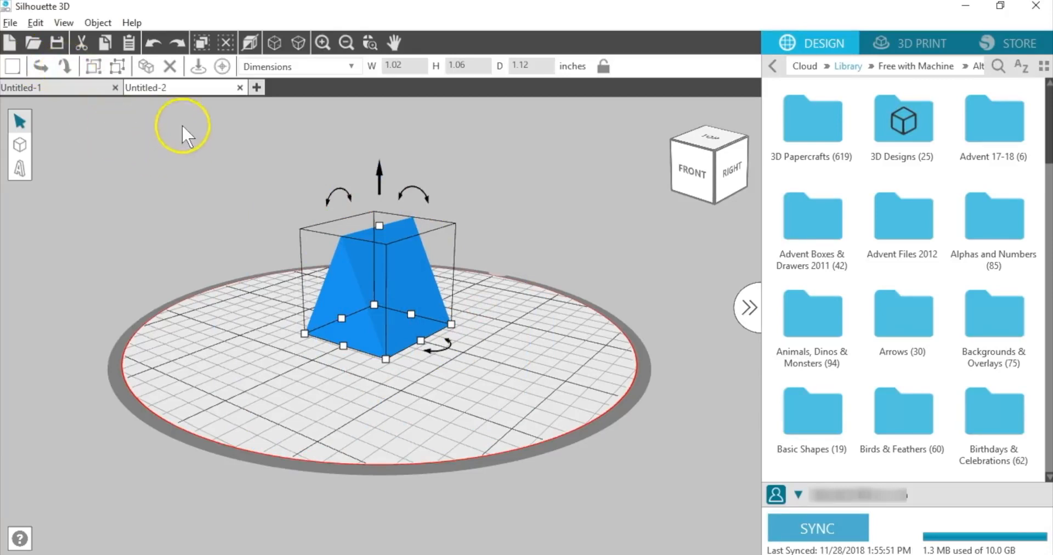
click(153, 46)
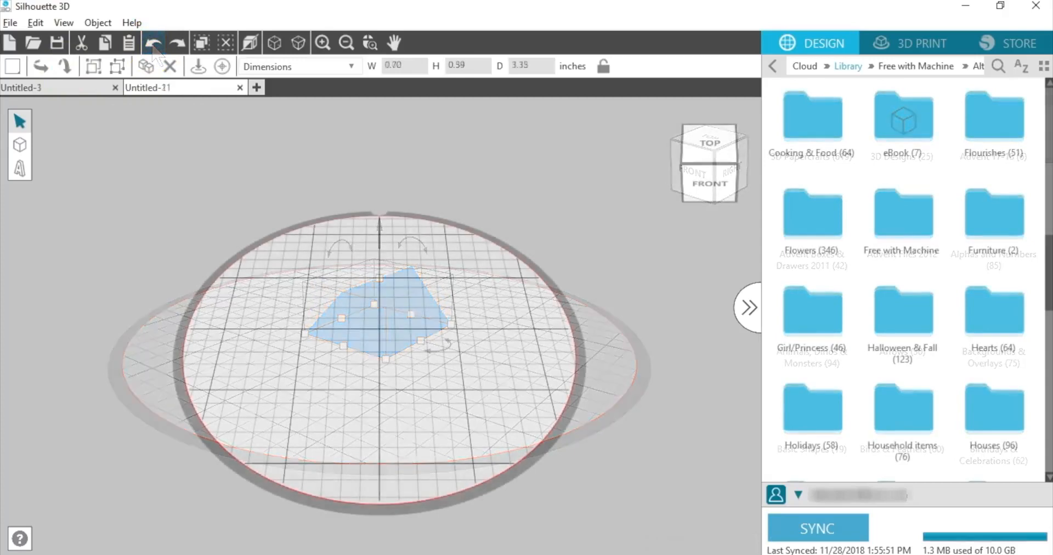
Open the clothes peg design from the library's Free with Machine > Alta folder
click(900, 225)
double_click(825, 132)
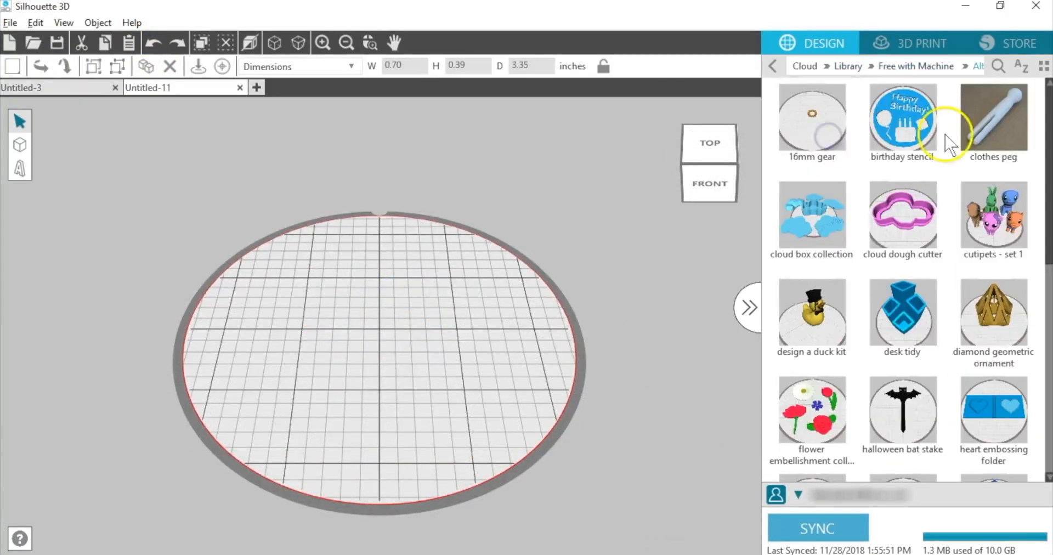
double_click(990, 126)
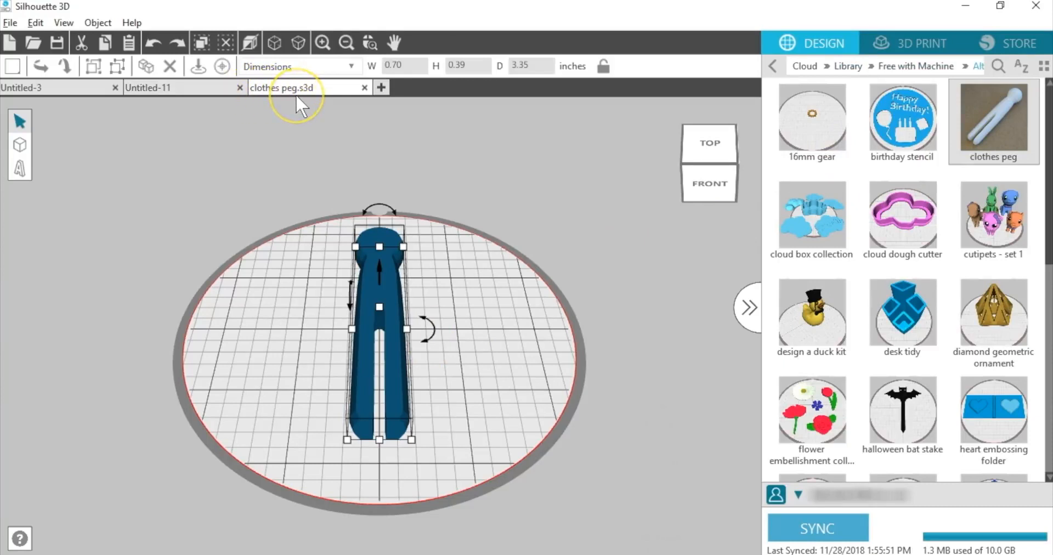
Check the Save As options for the clothes peg design without saving it
click(10, 23)
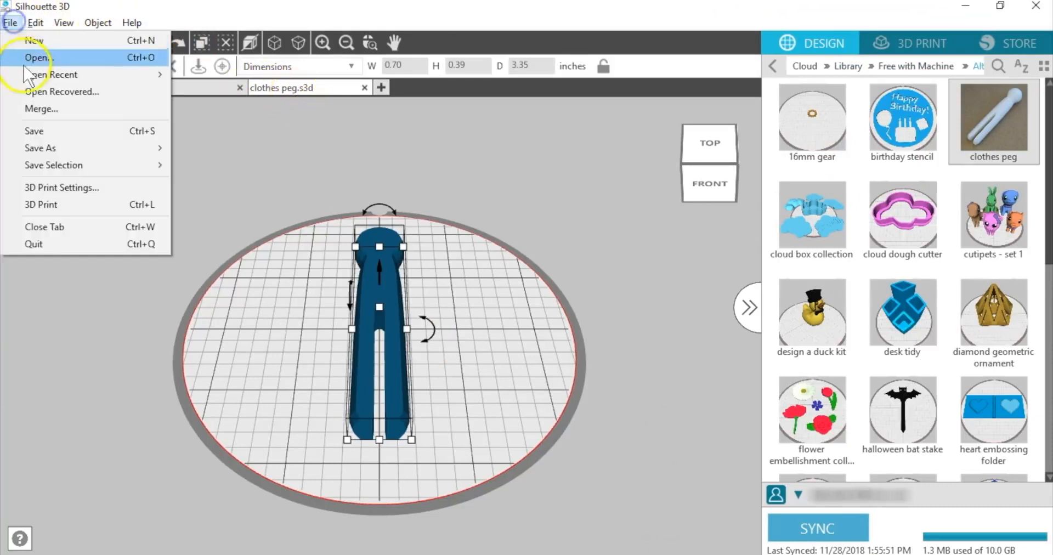
mouse_move(99, 147)
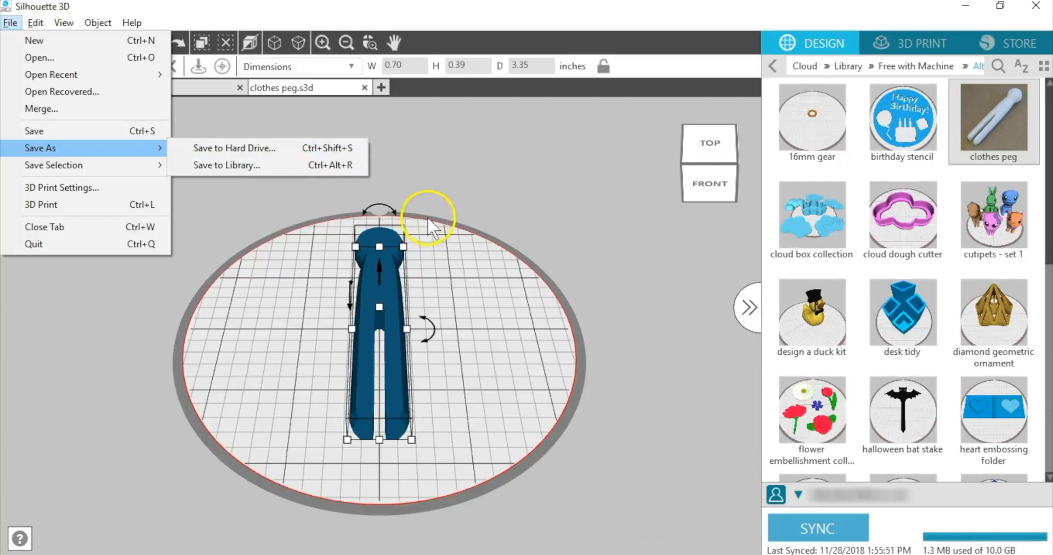
click(421, 256)
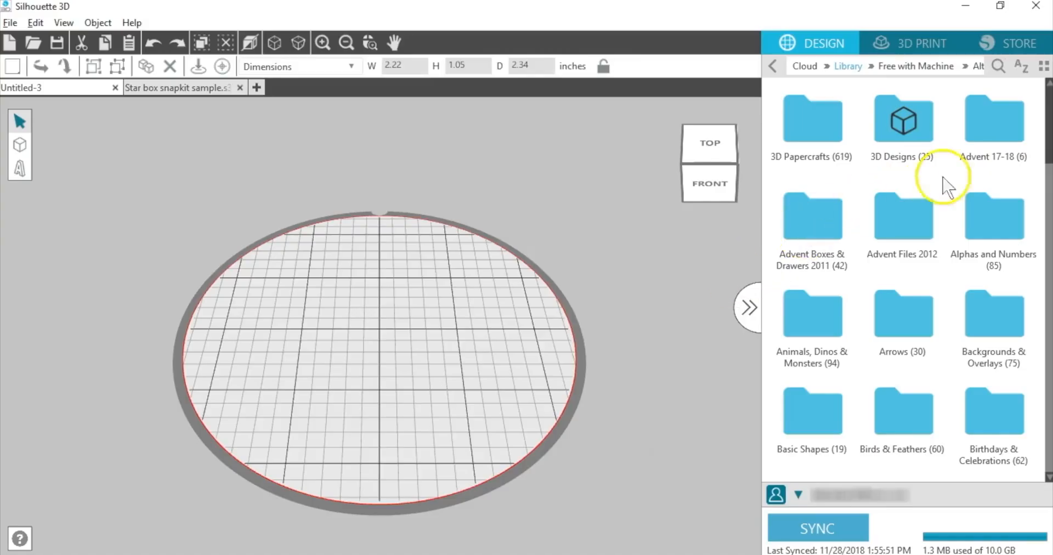
Open the "design a duck kit" from Free with Machine > Alta and add its Duck Base to the print bed
drag(1048, 94, 1047, 241)
click(915, 250)
click(831, 129)
click(829, 338)
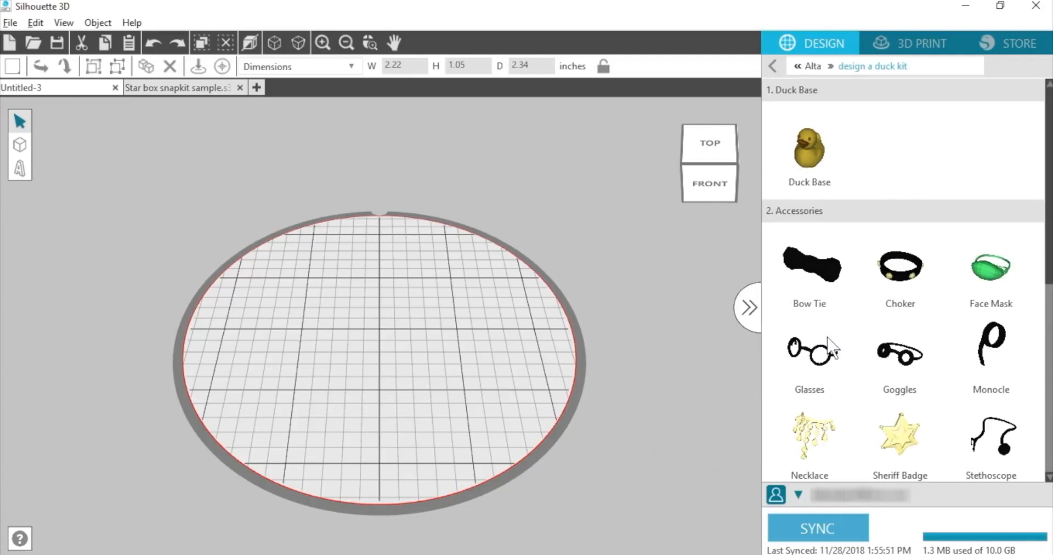
mouse_move(1045, 148)
mouse_down()
mouse_move(1048, 296)
mouse_move(1037, 146)
mouse_up()
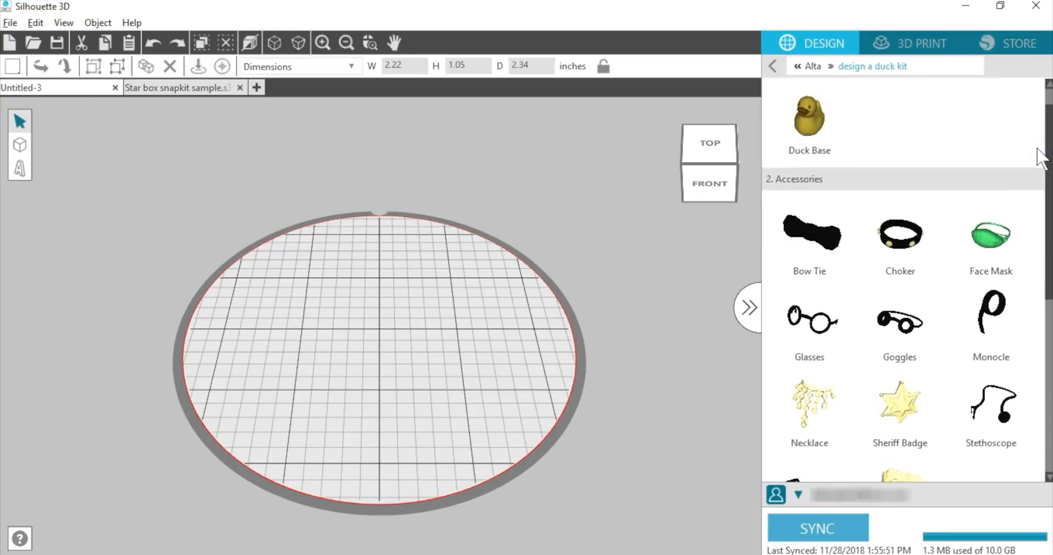
click(810, 118)
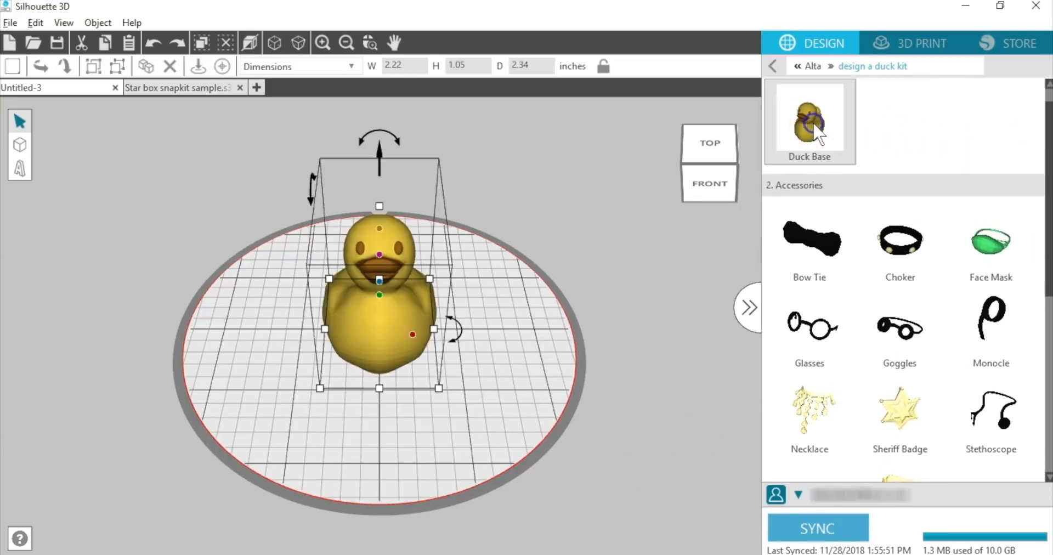
Add the Top Hat from the kit's Hats and Hair section and snap it onto the duck's head
drag(817, 131, 510, 302)
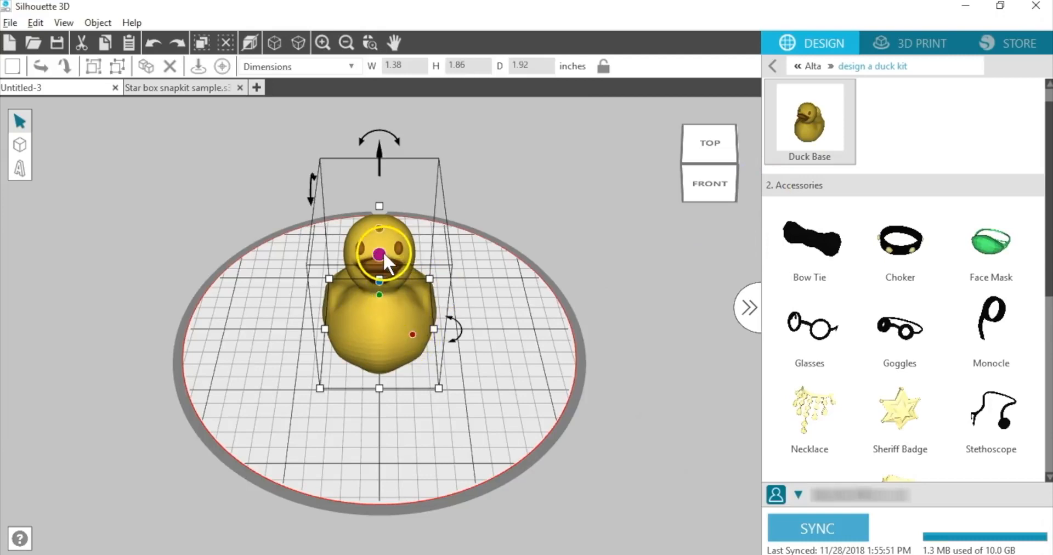
right_drag(497, 296, 459, 276)
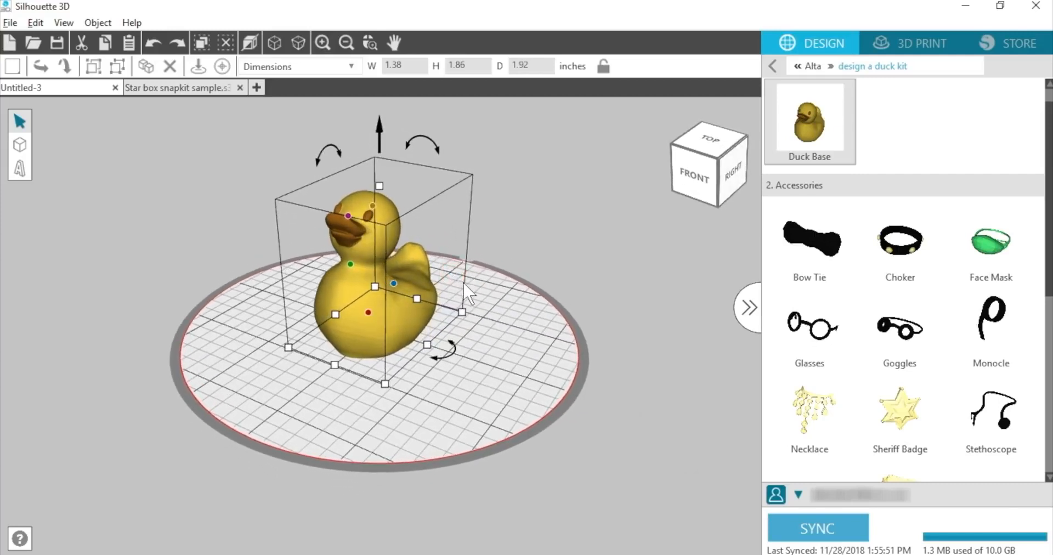
scroll(1036, 236, down, 5)
scroll(1037, 236, down, 2)
drag(992, 428, 454, 215)
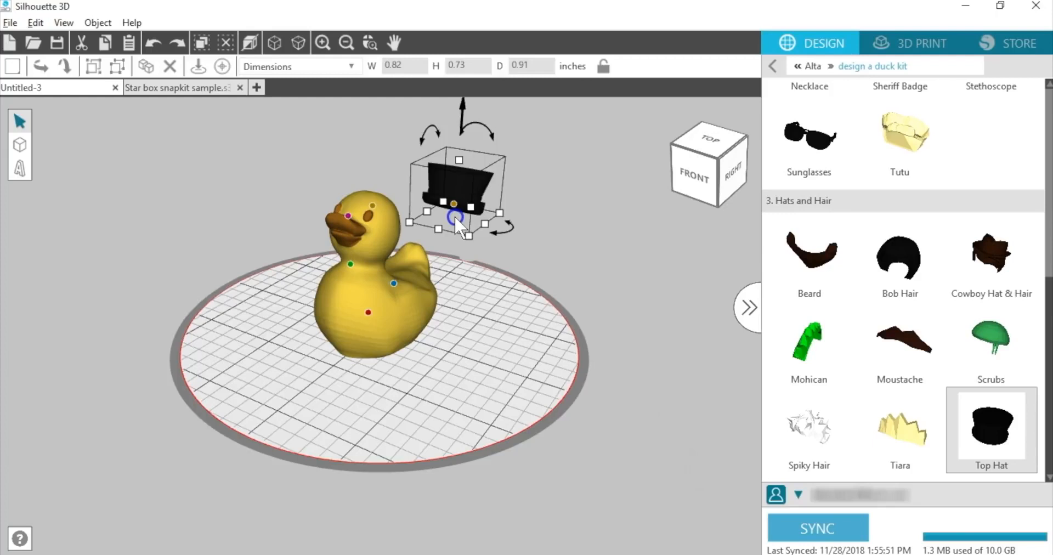
drag(453, 216, 436, 213)
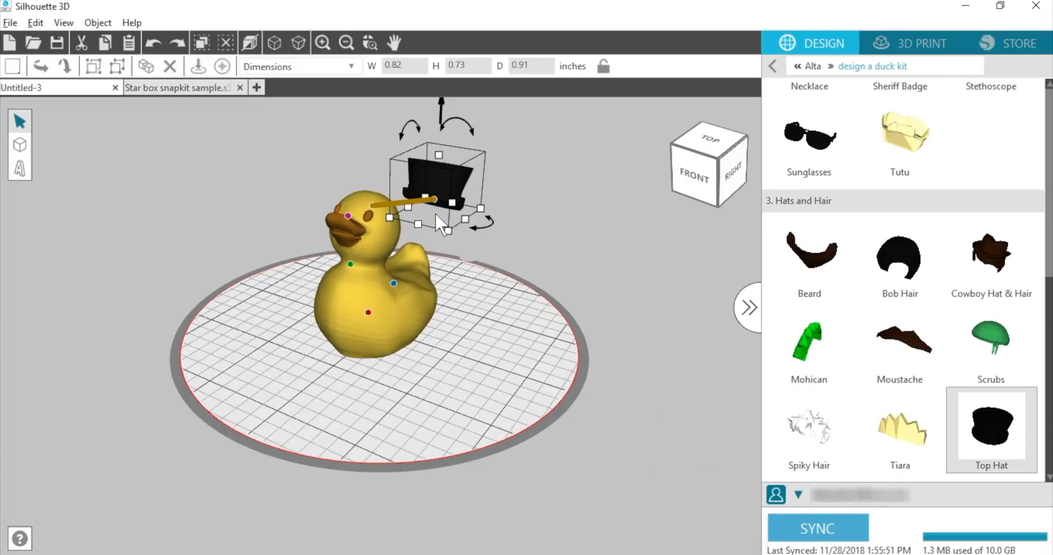
drag(436, 212, 435, 213)
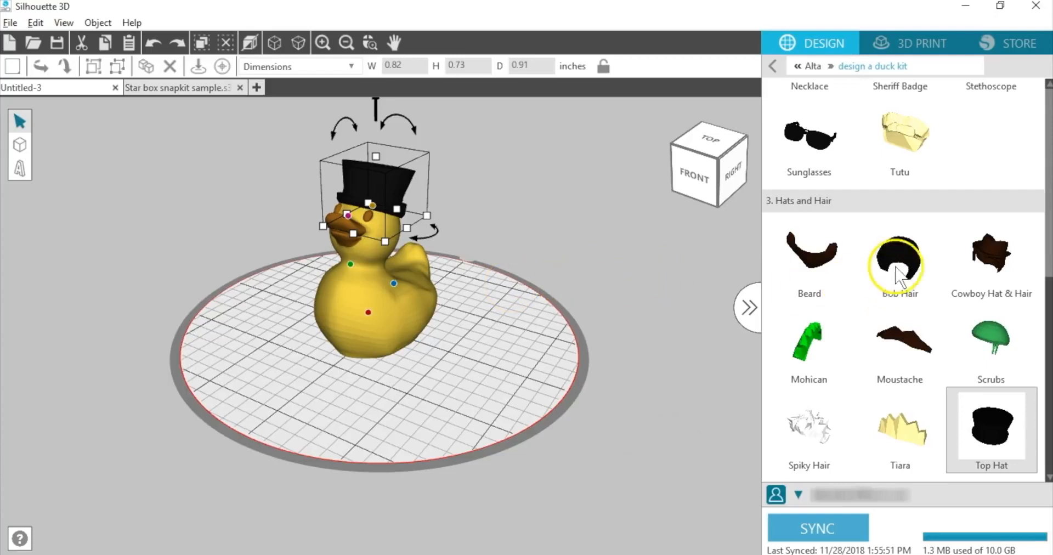
Replace the duck's top hat with the Tiara and delete the tiara
drag(905, 424, 418, 192)
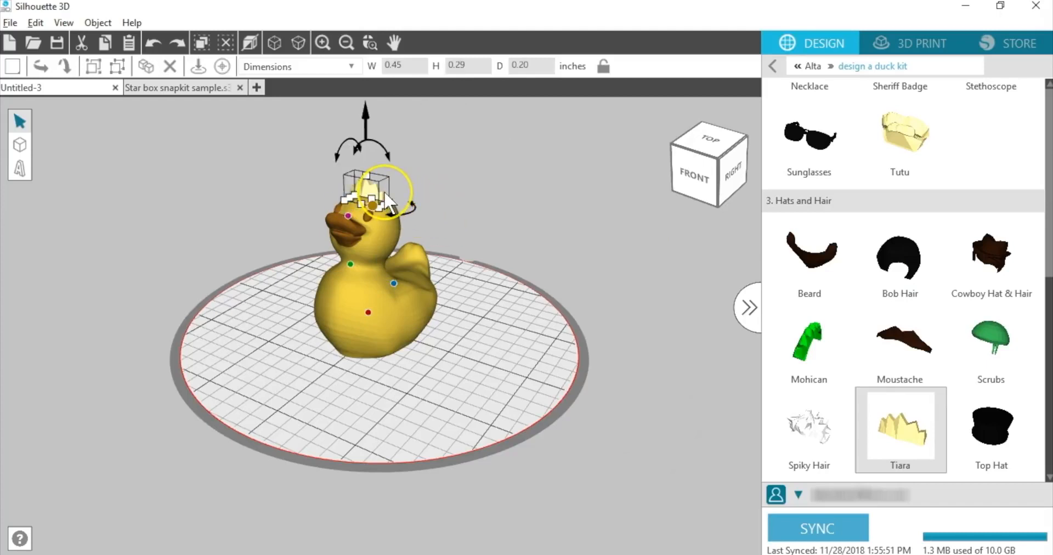
key(Delete)
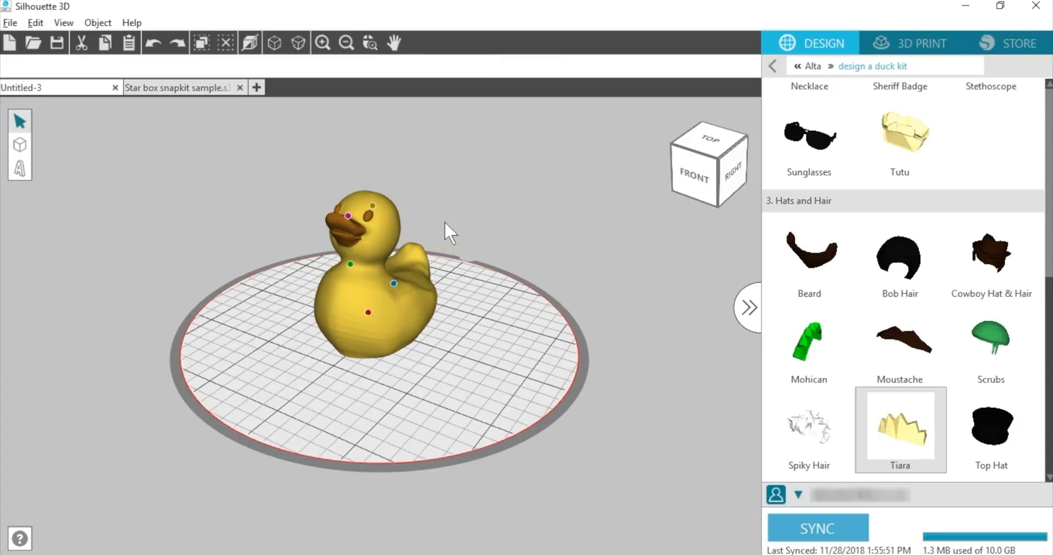
Add the Glasses to the duck's face and the Bow Tie to its neck from the kit's Accessories section
scroll(907, 231, up, 3)
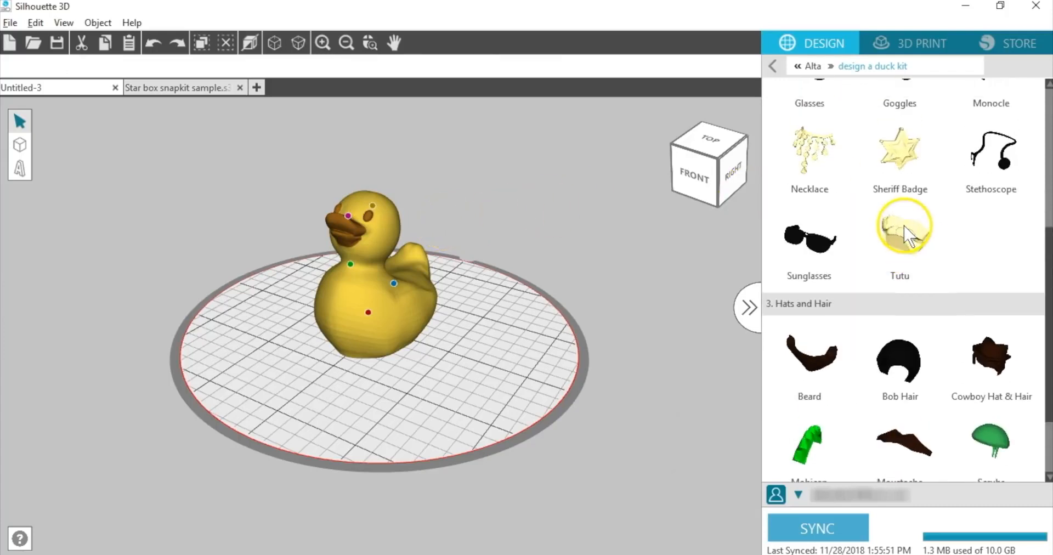
scroll(908, 236, up, 3)
drag(810, 189, 407, 219)
scroll(810, 126, up, 1)
drag(809, 118, 397, 275)
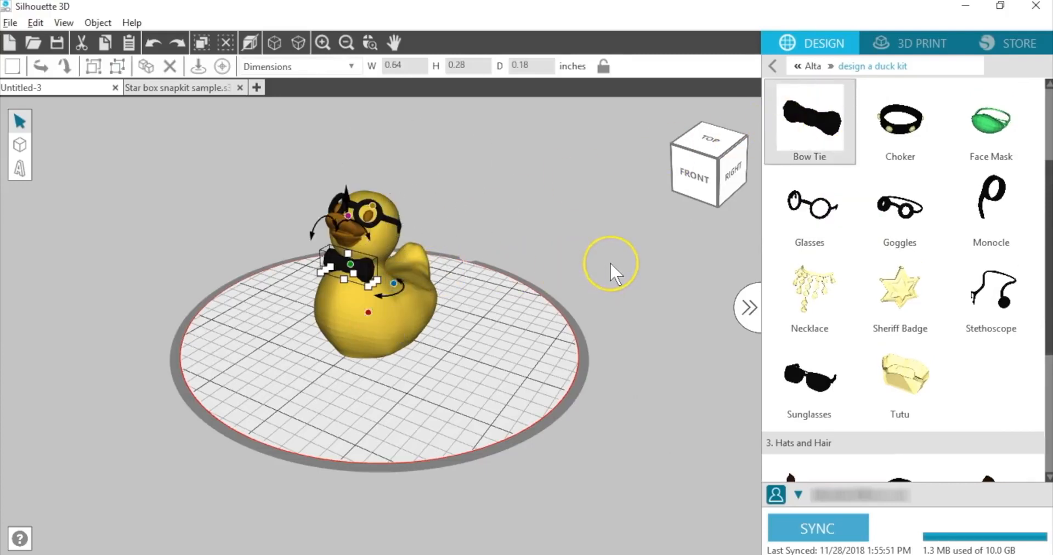
click(517, 279)
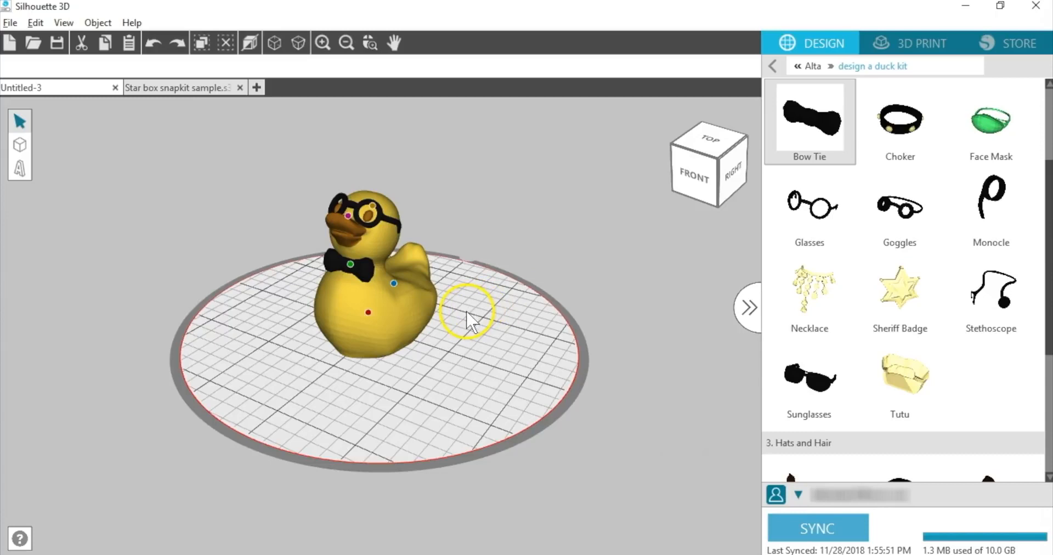
drag(467, 312, 566, 308)
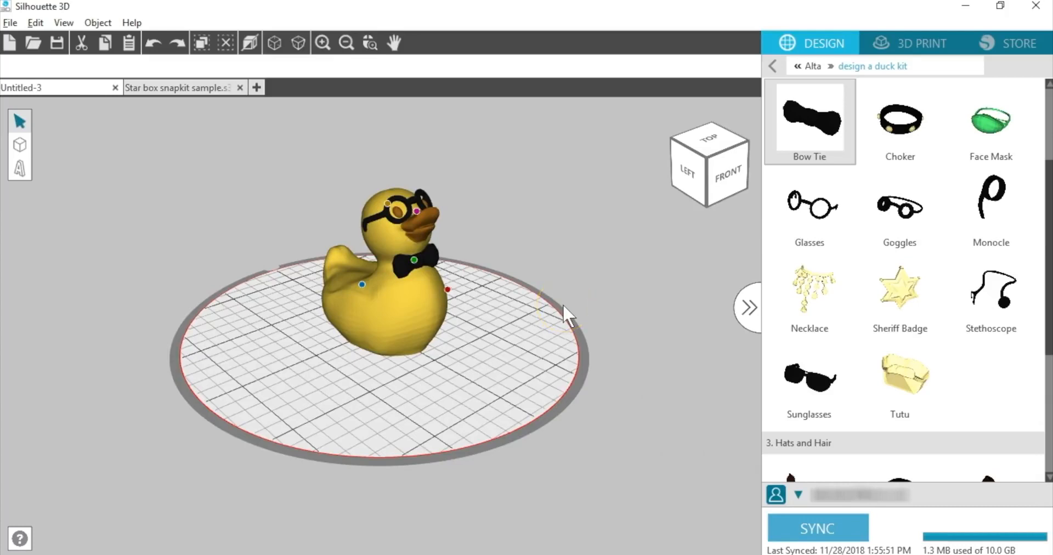
Show the star box design in the open Star box snapkit sample file
click(168, 87)
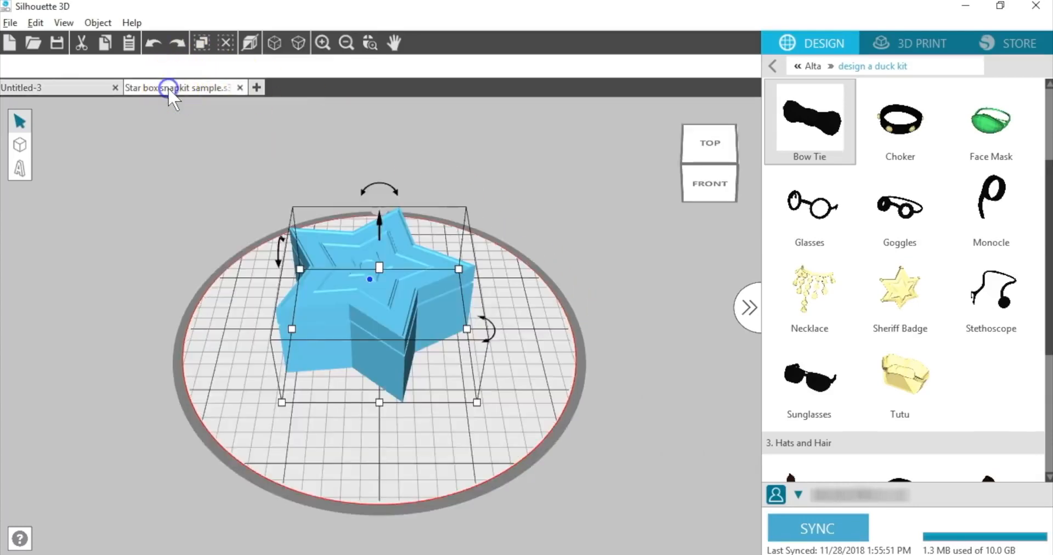
drag(430, 265, 473, 265)
click(517, 214)
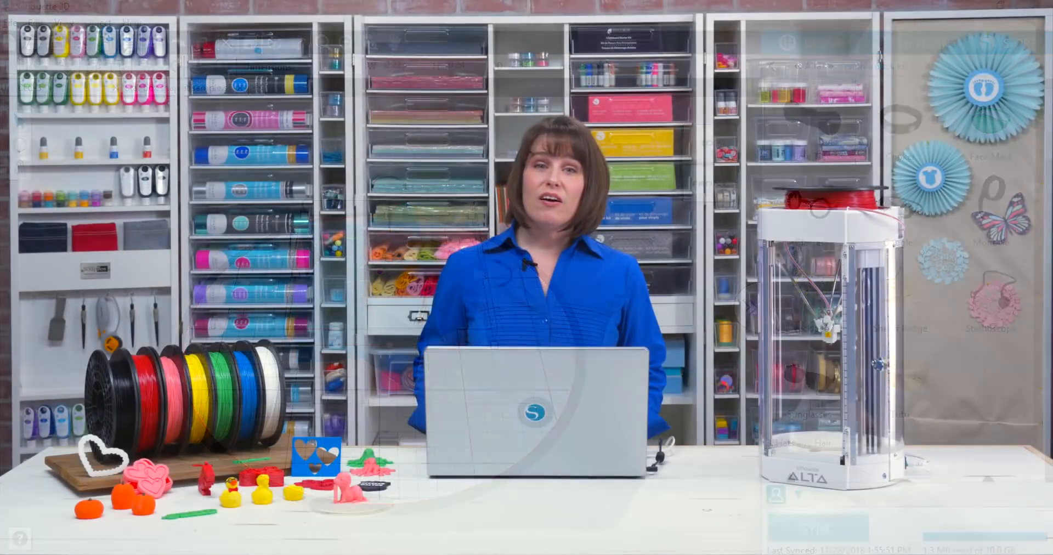
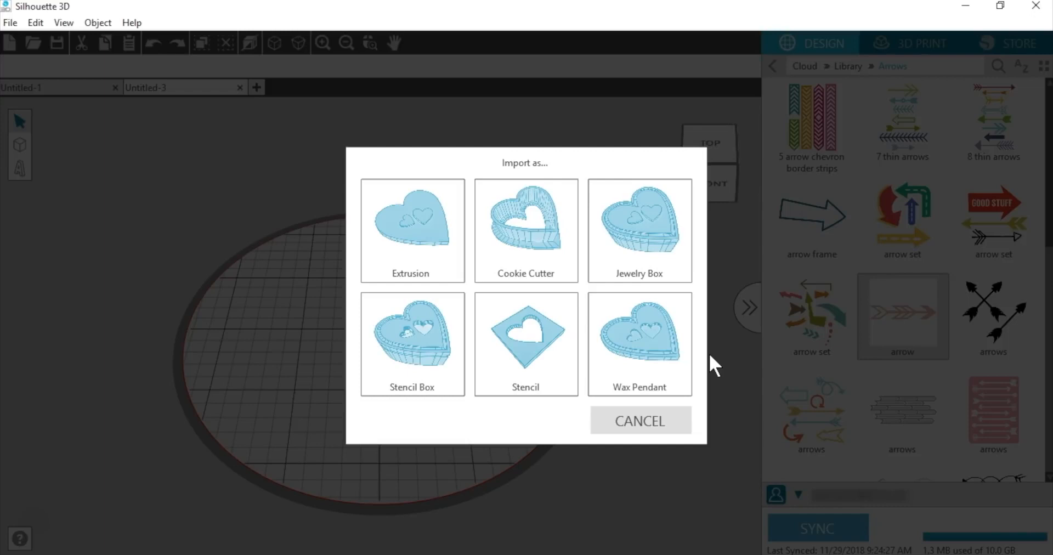
Cancel the pending arrow import and import "echo park arrows" from the library's Arrows folder as an Extrusion
click(655, 421)
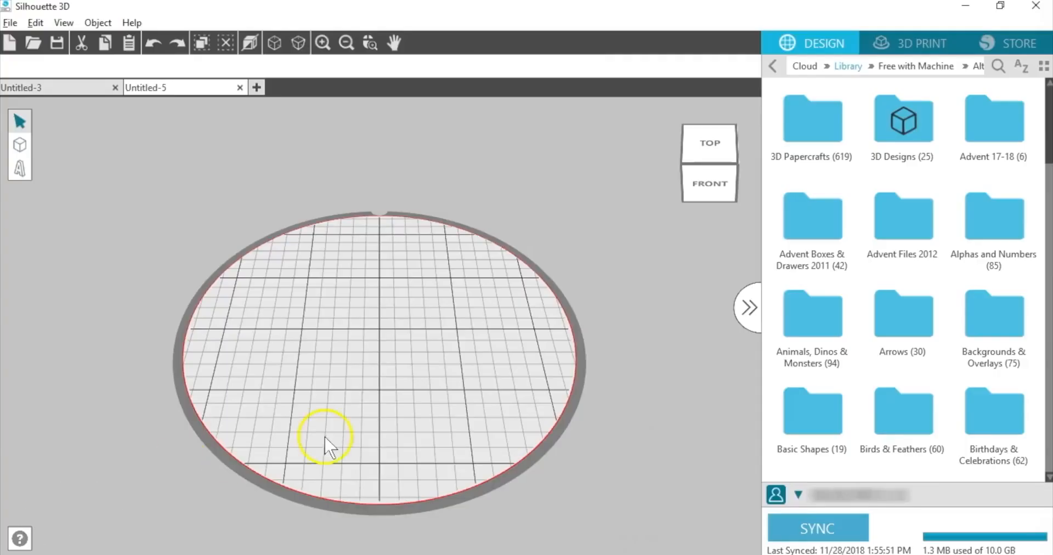
click(900, 330)
drag(1047, 176, 1045, 282)
double_click(829, 332)
click(448, 256)
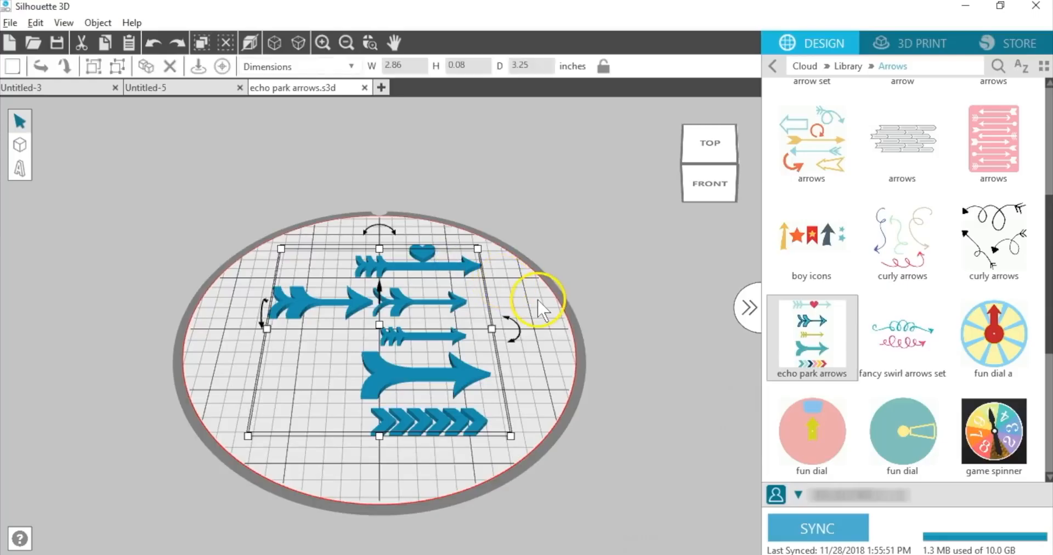
Ungroup the echo park arrows and move the heart down onto the shaft of the arrow beneath it
right_drag(538, 307, 541, 351)
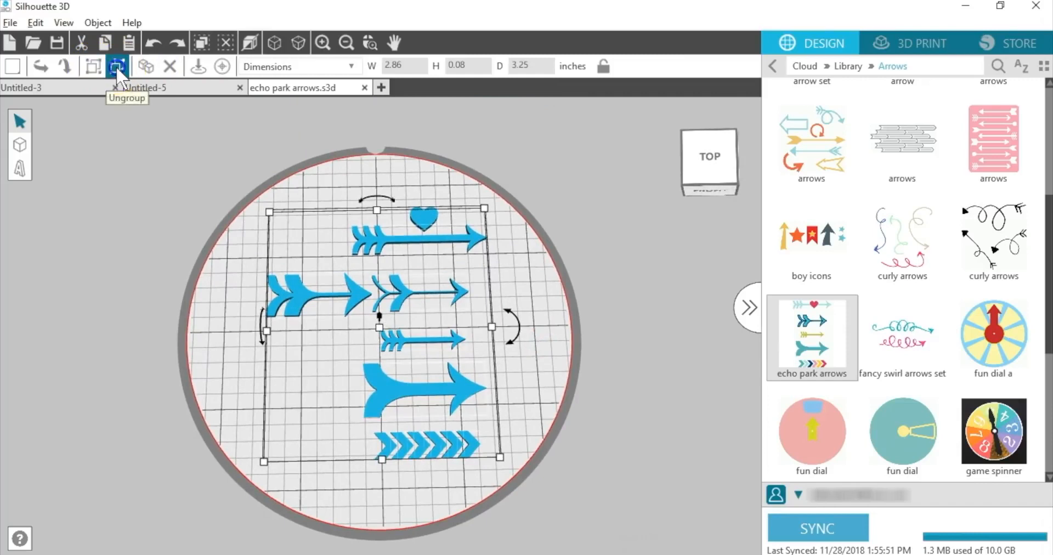
click(556, 287)
drag(431, 222, 429, 245)
Delete all the other arrows and move the arrow with its heart to the centre of the print bed
drag(287, 252, 531, 496)
key(Delete)
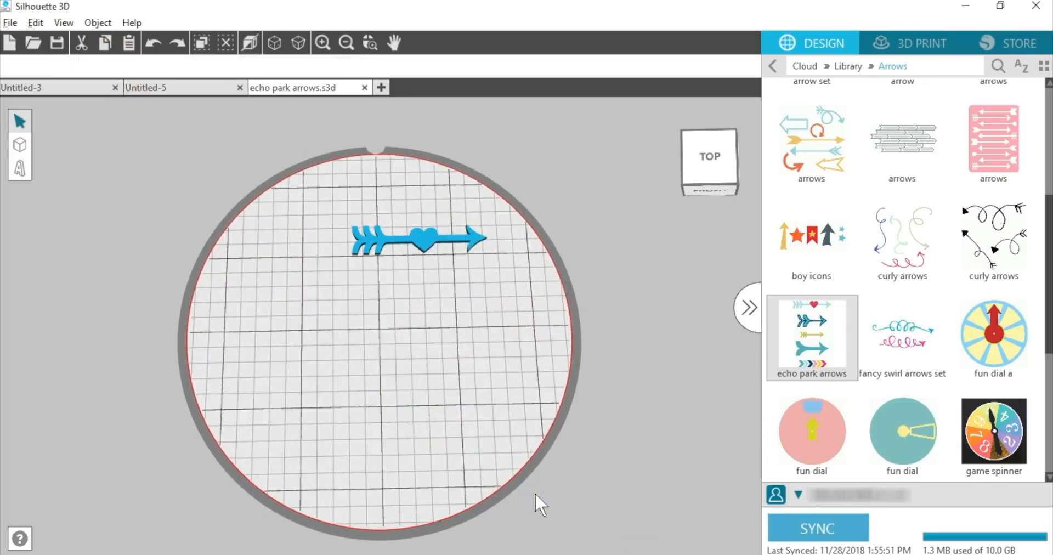
click(424, 240)
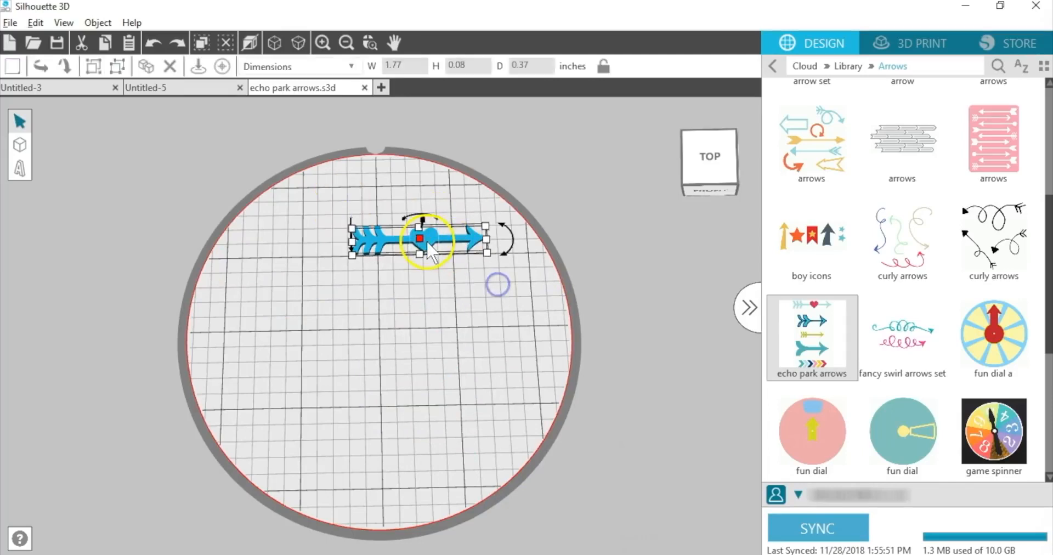
drag(434, 234, 384, 324)
right_drag(384, 324, 388, 347)
scroll(388, 357, up, 5)
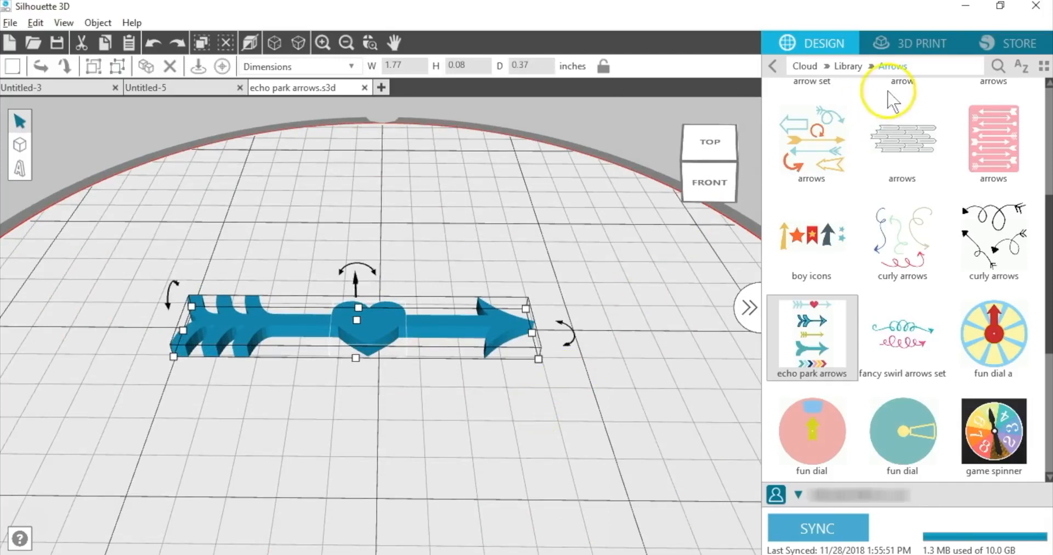
Examine the 3D print previews of the ungrouped arrow and heart separately, and return to the design view
click(921, 48)
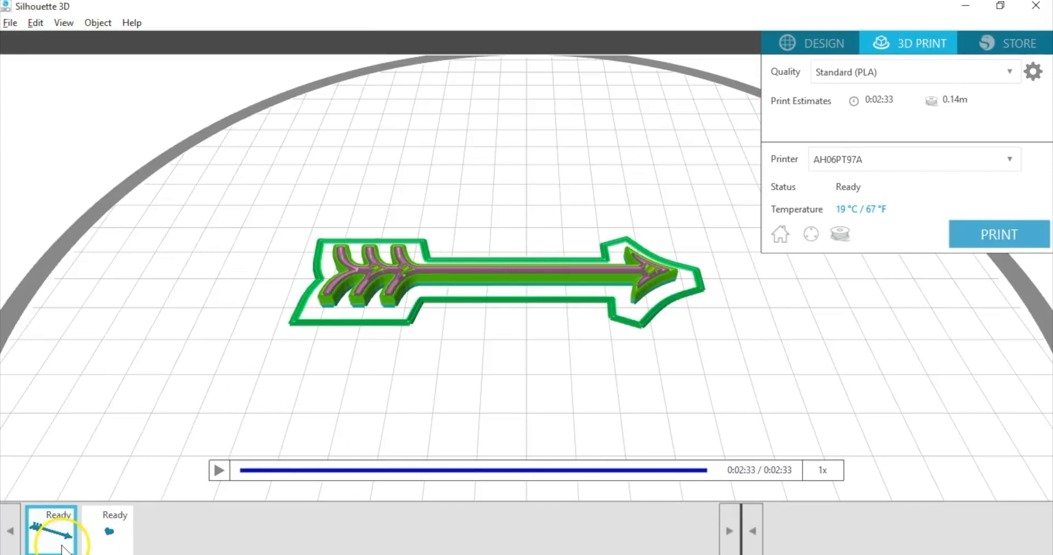
click(113, 535)
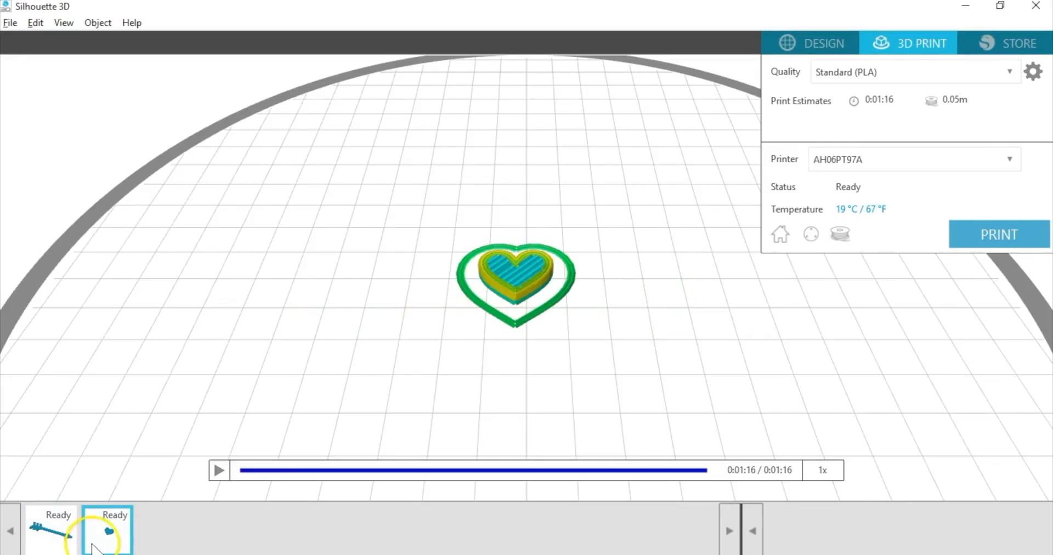
click(62, 548)
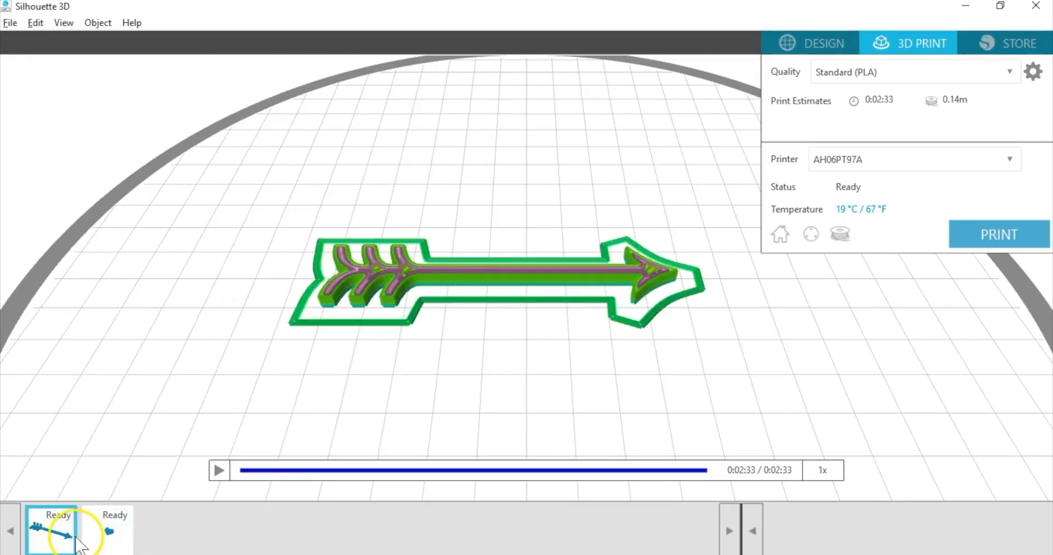
click(814, 47)
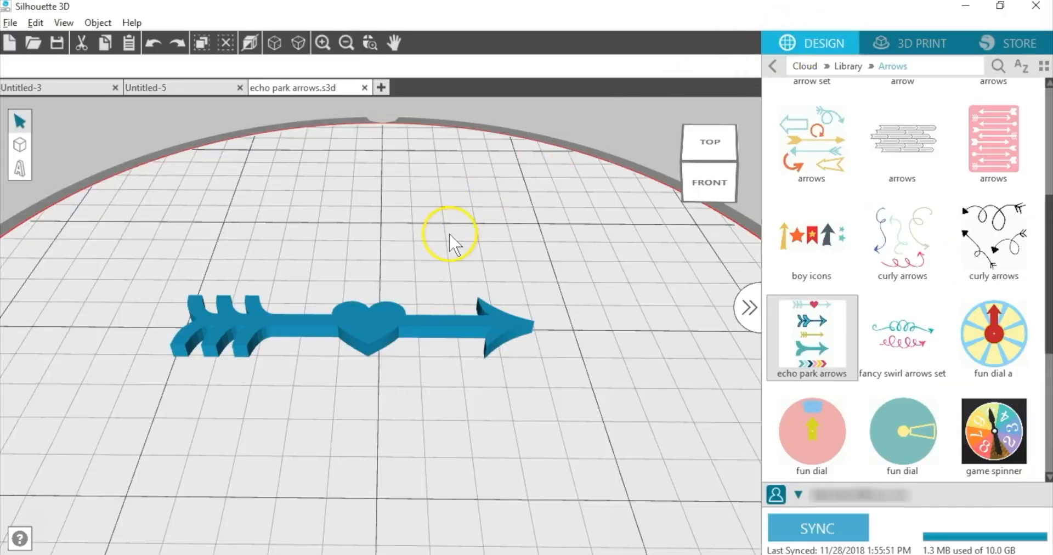
Group the arrow and heart into one object and open its 3D print preview
click(742, 309)
drag(285, 217, 773, 449)
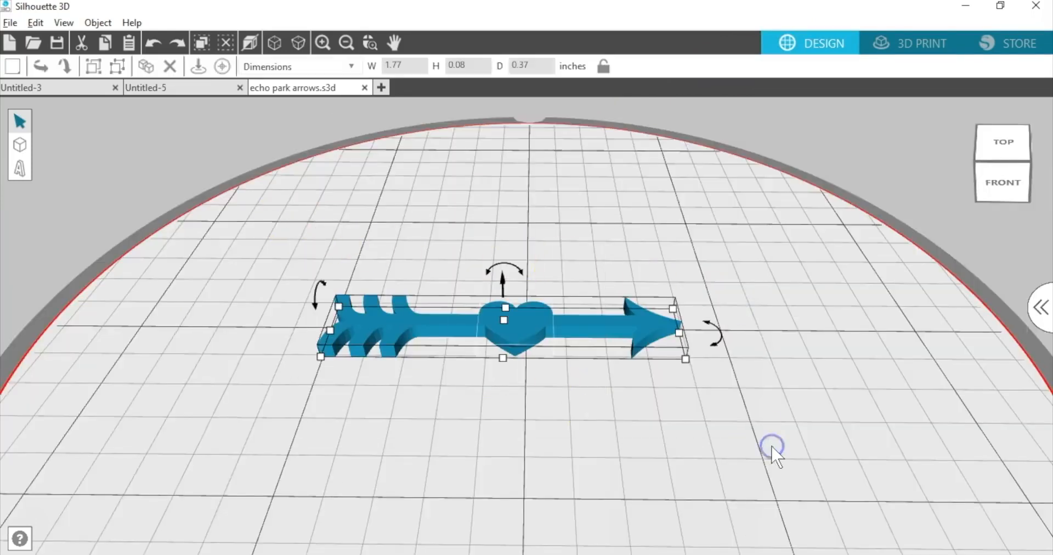
click(93, 66)
click(929, 48)
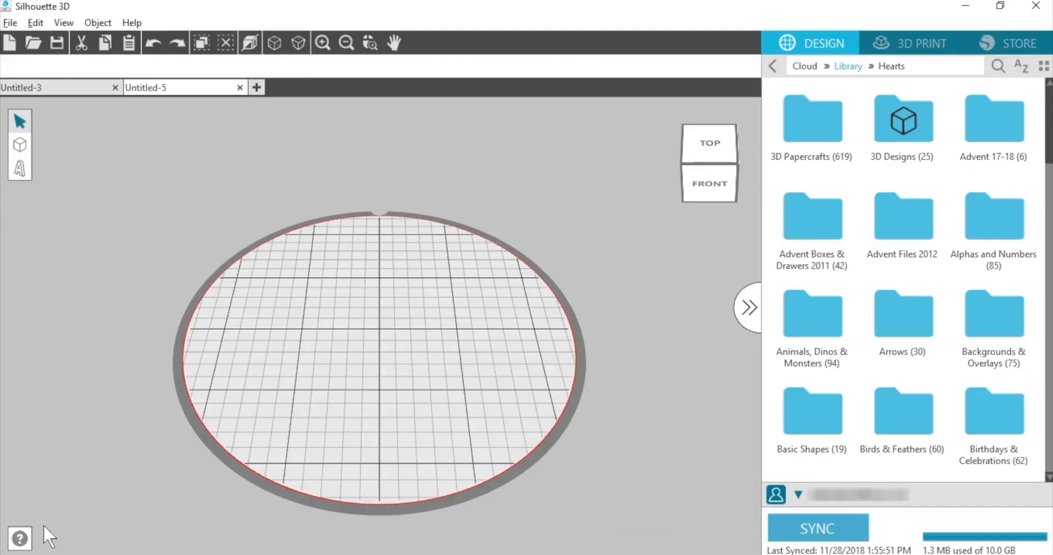
Import the "11 hearts" design from the library's Hearts folder as a Cookie Cutter
drag(1049, 149, 1049, 325)
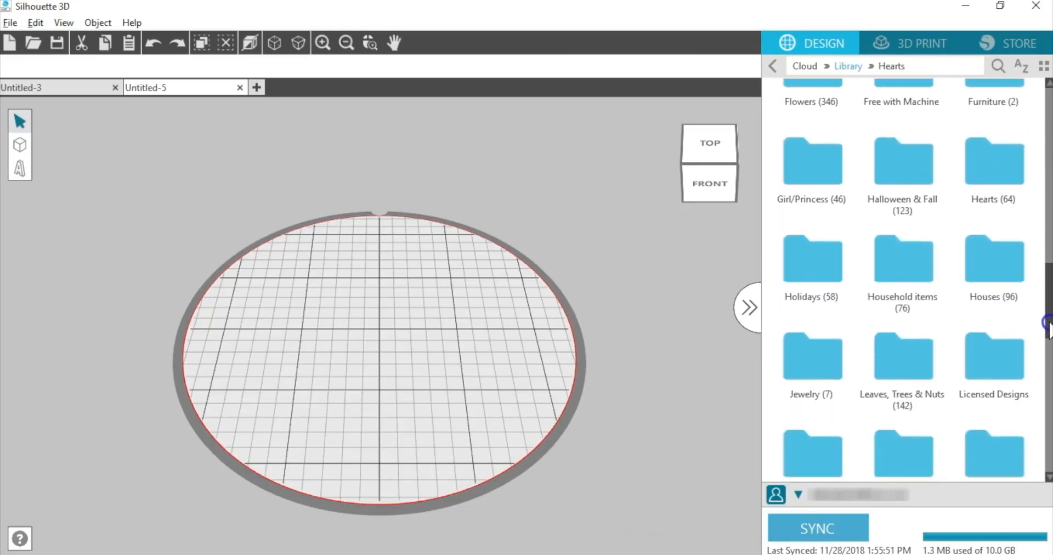
double_click(989, 174)
double_click(905, 129)
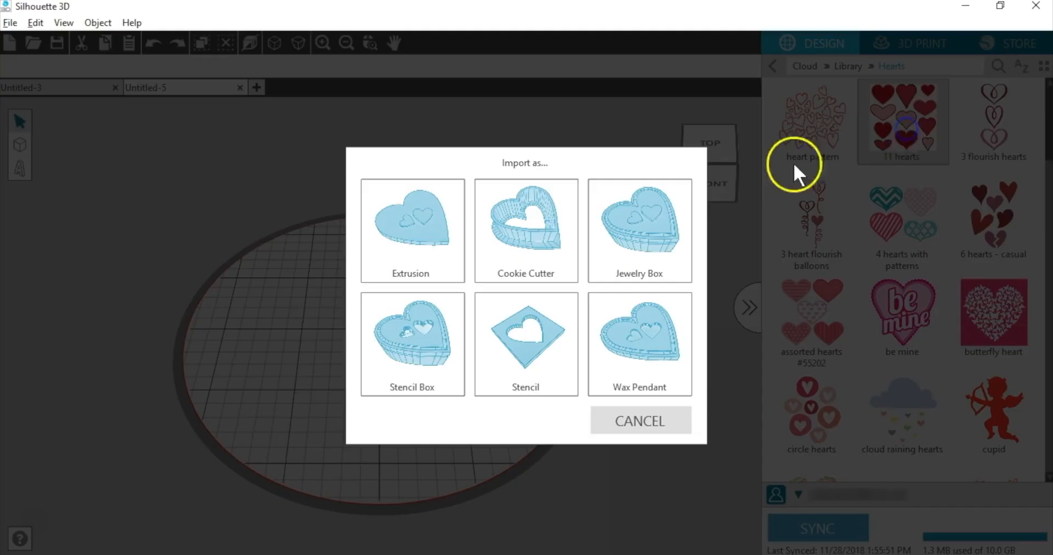
click(551, 230)
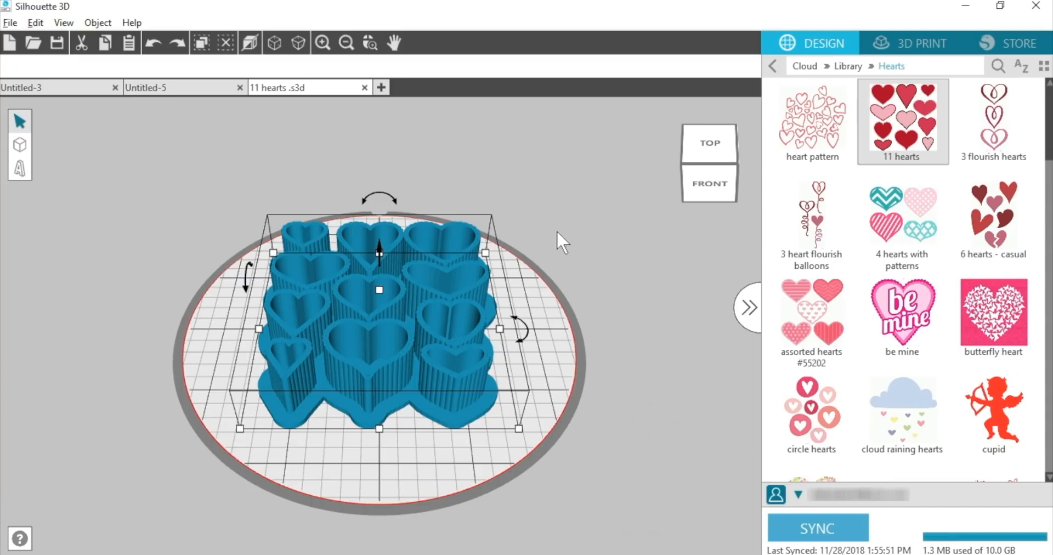
Ungroup the heart cookie cutters and move the front-right heart cutter away from the others
drag(556, 229, 549, 299)
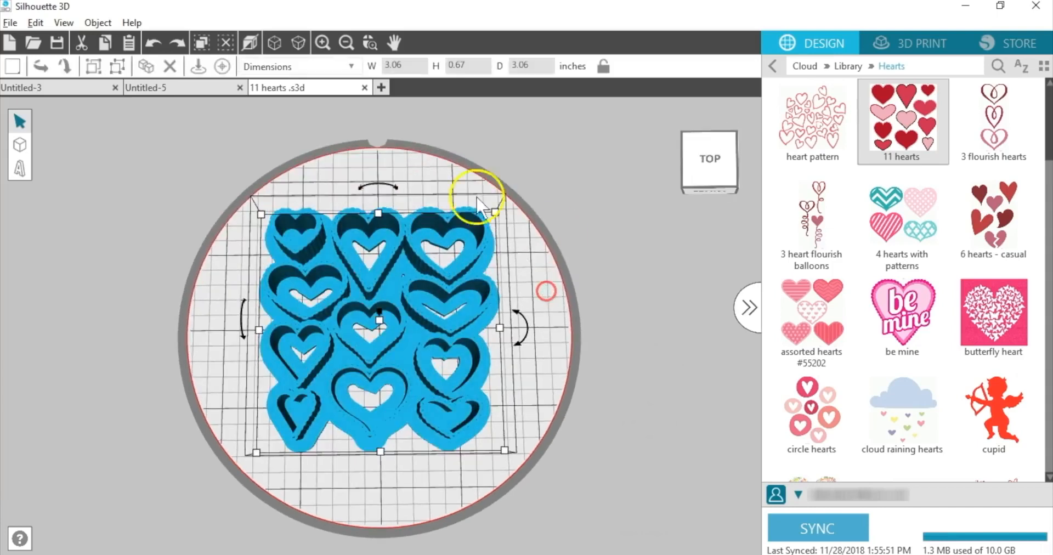
click(116, 64)
click(548, 404)
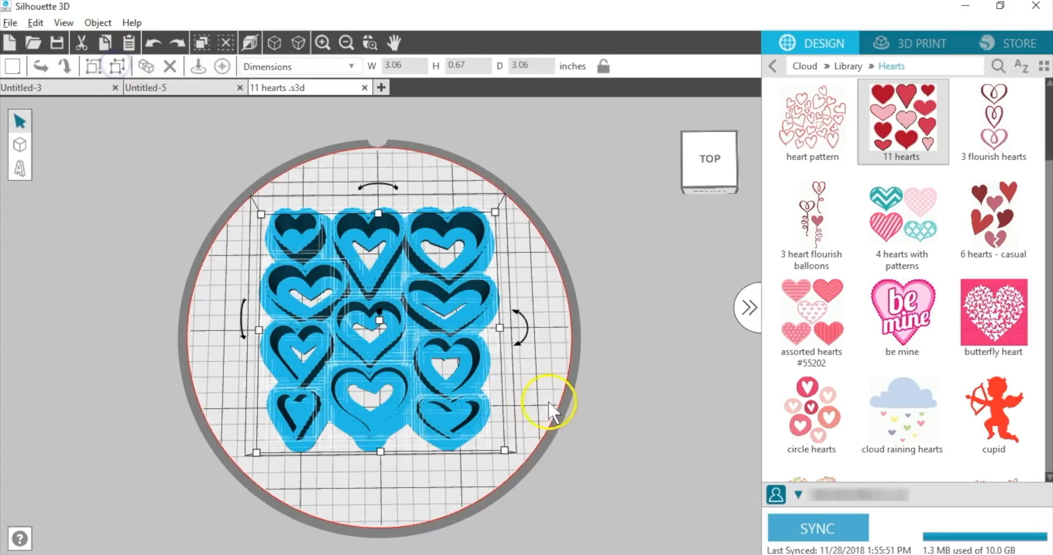
drag(536, 364, 384, 470)
drag(459, 435, 526, 455)
click(462, 256)
Delete all the other heart cutters, keeping only the separated one on the print bed
drag(236, 170, 495, 446)
key(Delete)
click(471, 401)
drag(239, 220, 502, 515)
key(Delete)
Enlarge the remaining heart cutter to about 3.15 × 1.98 × 2.42 inches and move it to the middle of the print bed
drag(449, 375, 607, 525)
drag(467, 406, 298, 254)
right_drag(493, 424, 399, 349)
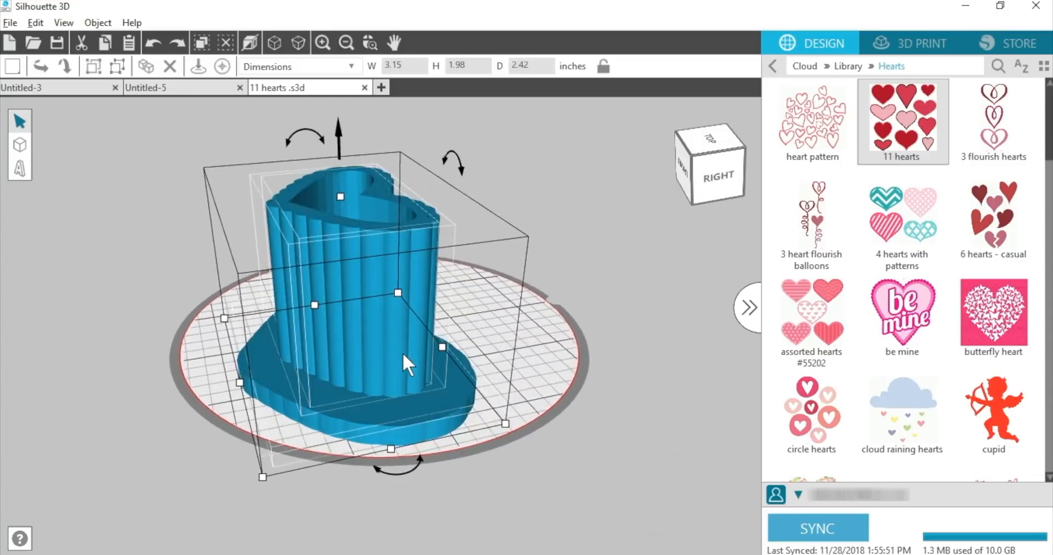
right_drag(467, 446, 543, 465)
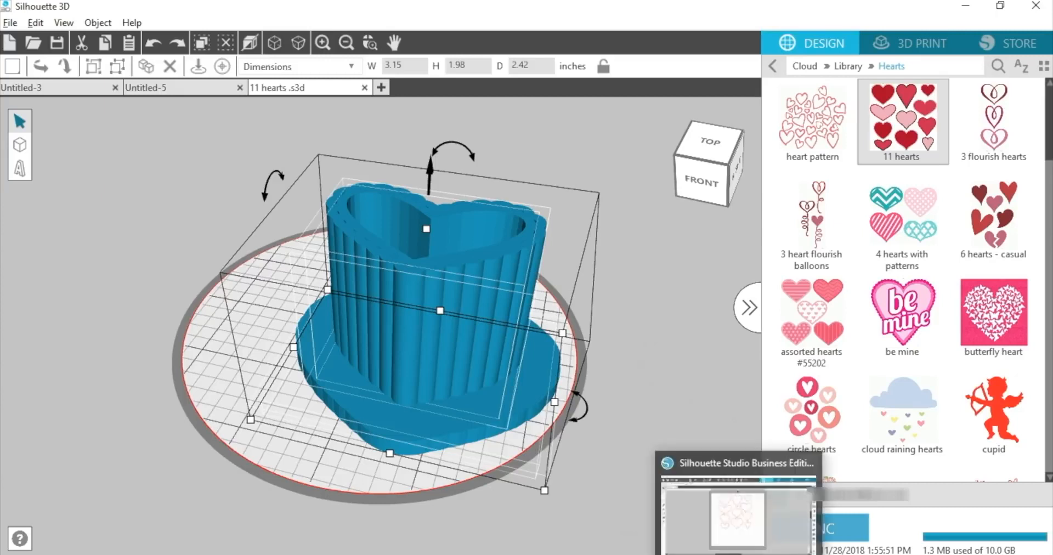
Switch to Silhouette Studio and ungroup the design of eleven scalloped hearts
click(878, 510)
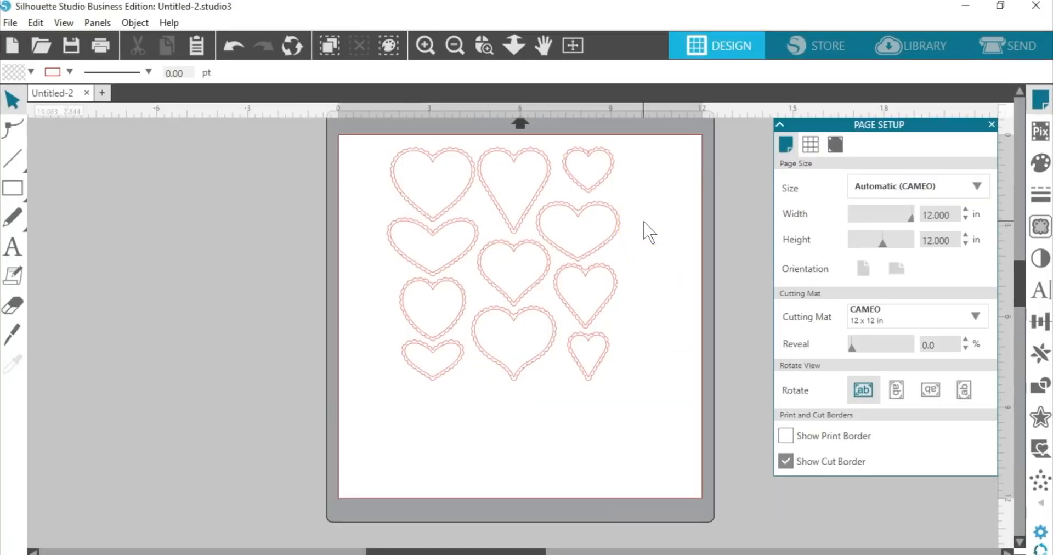
click(437, 154)
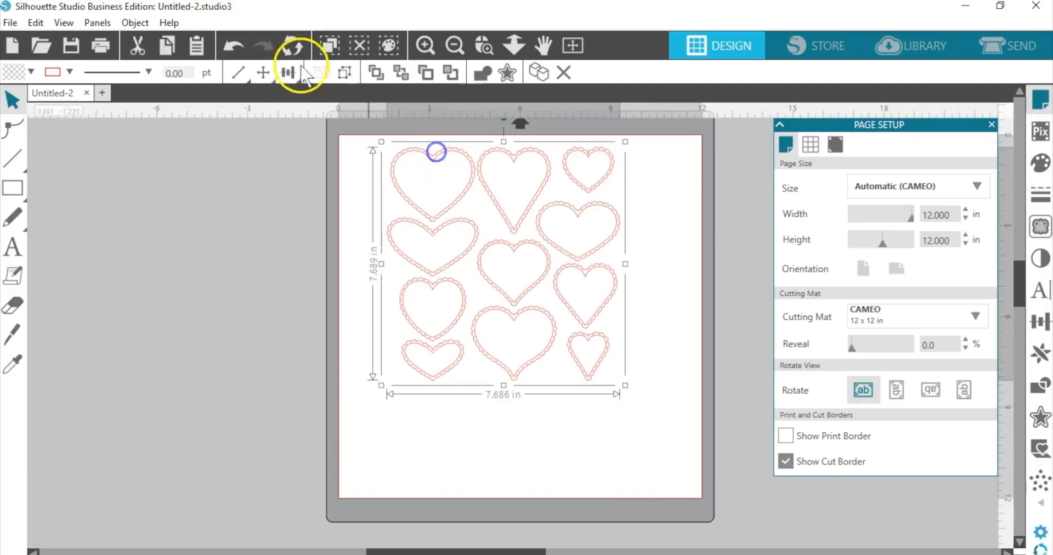
click(345, 73)
click(344, 266)
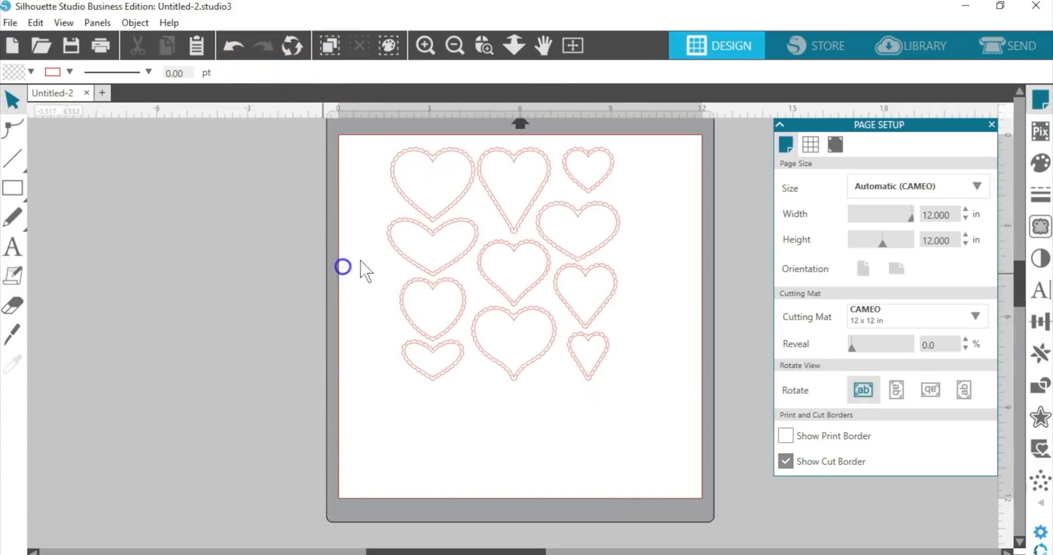
Move the outline of the wide scalloped heart away from the others and delete the remaining hearts
drag(388, 242, 294, 252)
drag(387, 241, 316, 205)
drag(625, 137, 414, 376)
key(Delete)
Save the single-heart design as "heart"
click(71, 45)
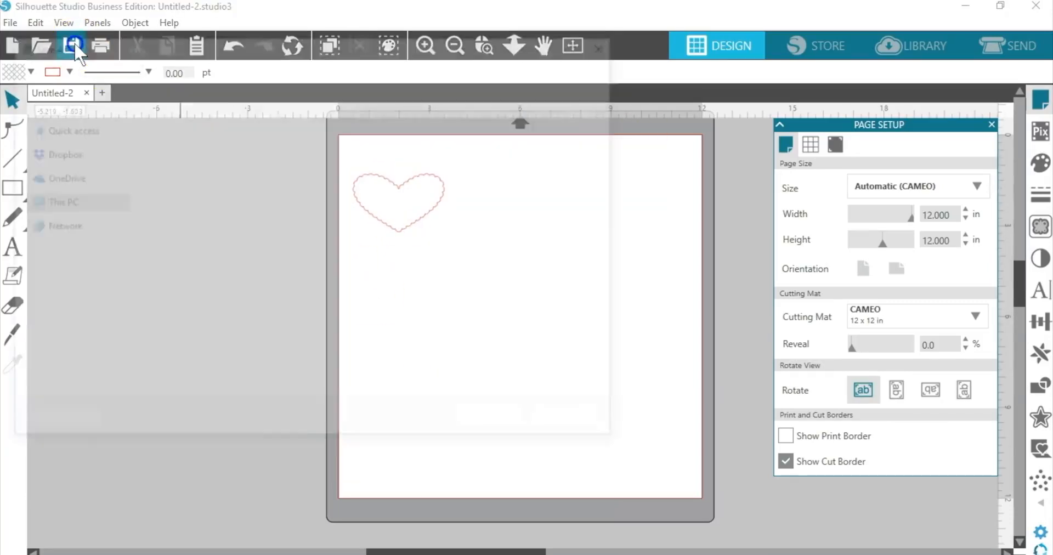
text(heart)
key(Return)
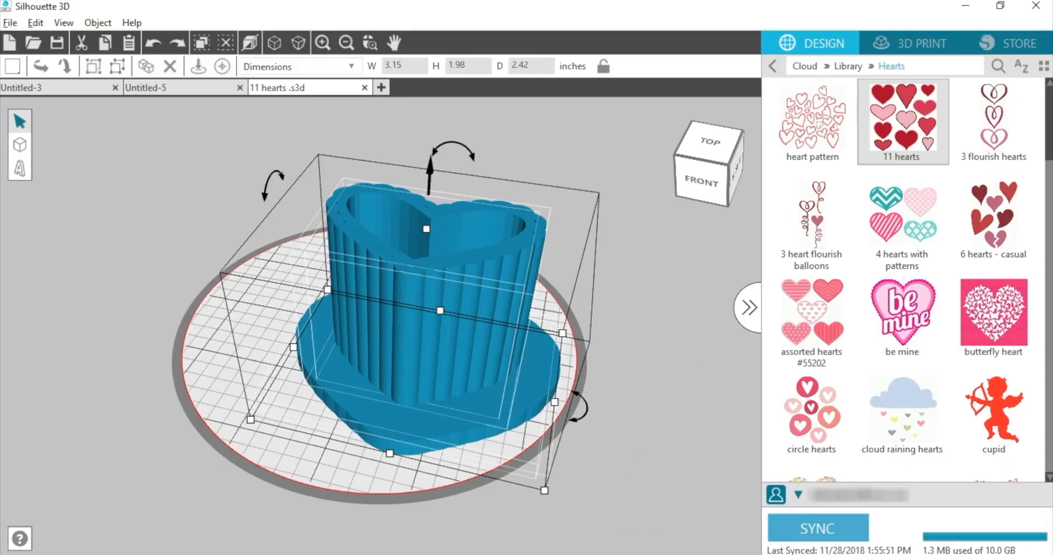
In Silhouette 3D, open heart.studio3 from a new document and import it as a Cookie Cutter
click(384, 90)
click(33, 42)
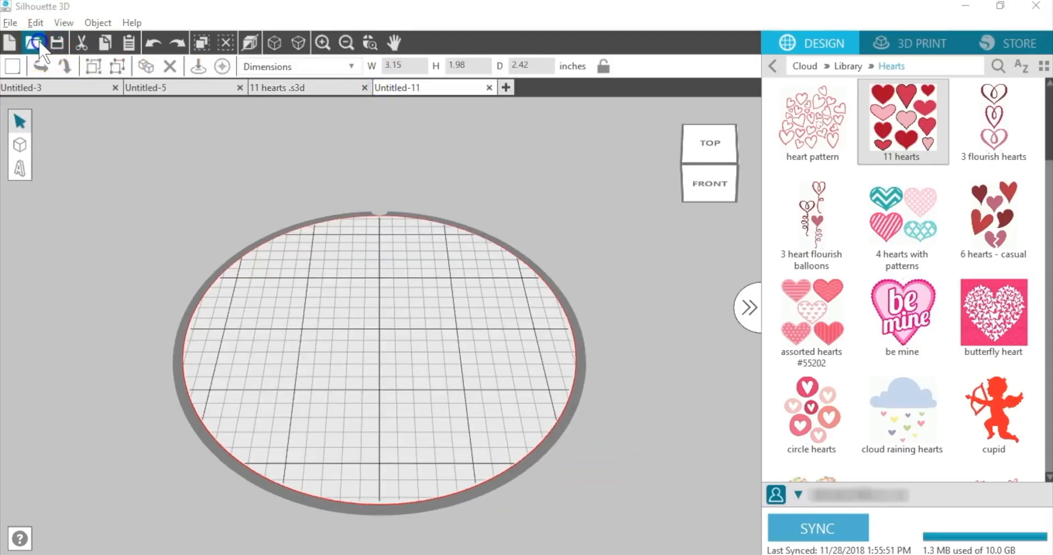
click(165, 138)
click(395, 376)
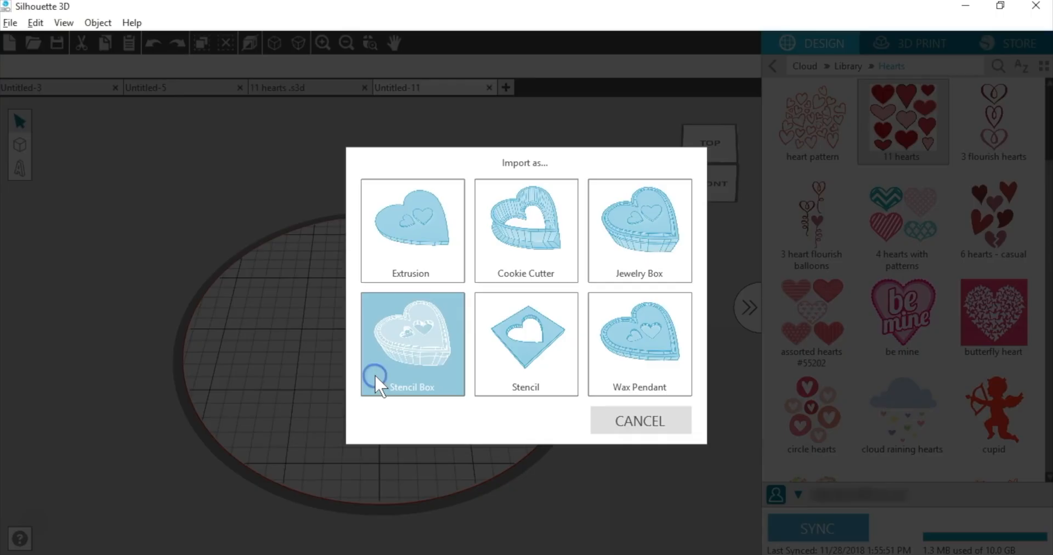
click(491, 251)
right_drag(562, 298, 529, 245)
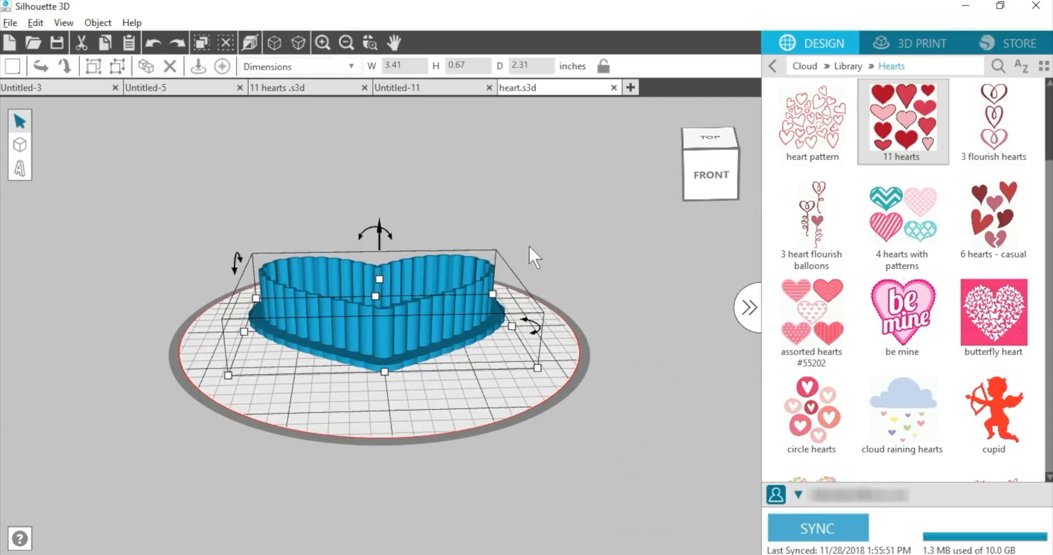
right_drag(545, 248, 544, 298)
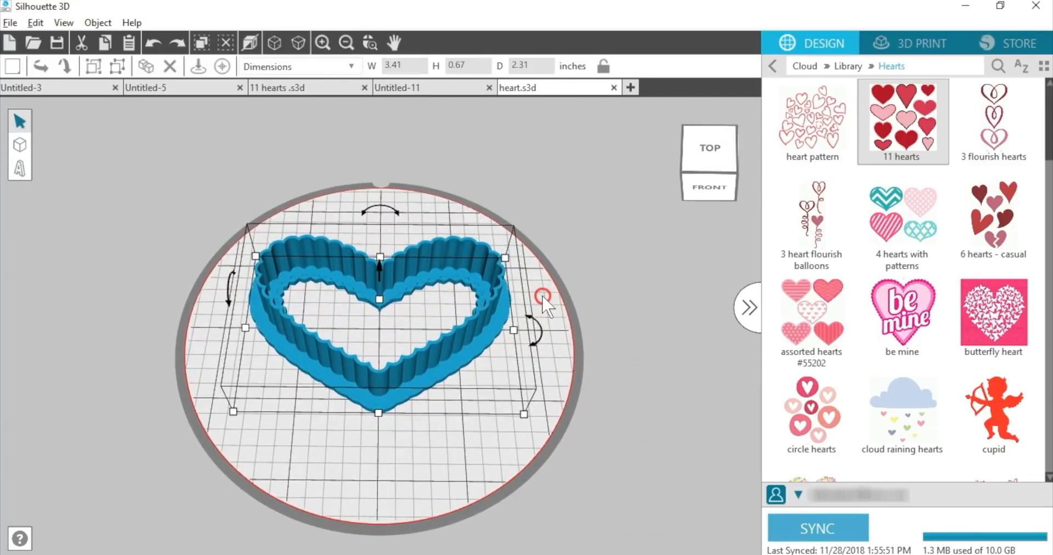
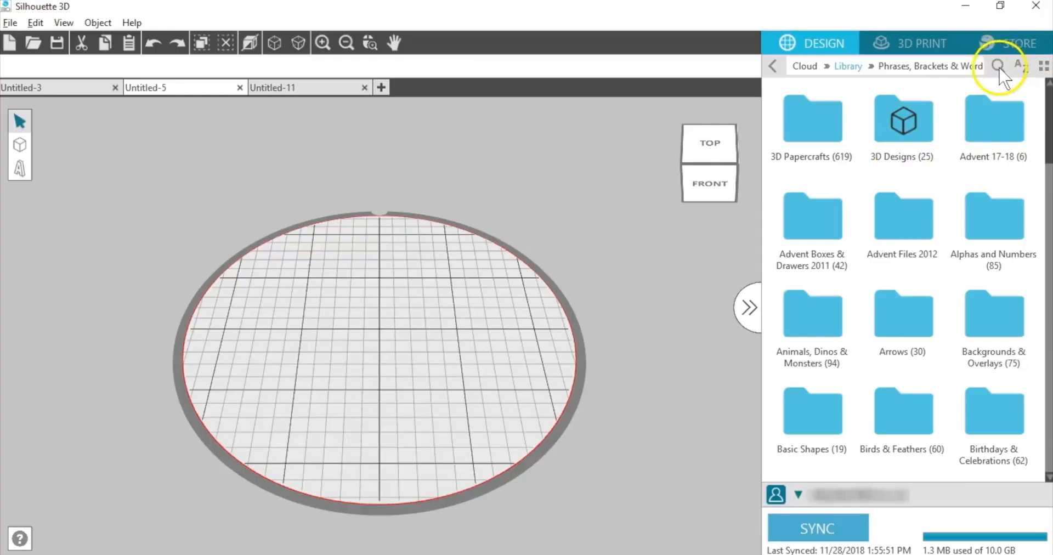
Search the design library for "#tire"
click(997, 65)
text(#t)
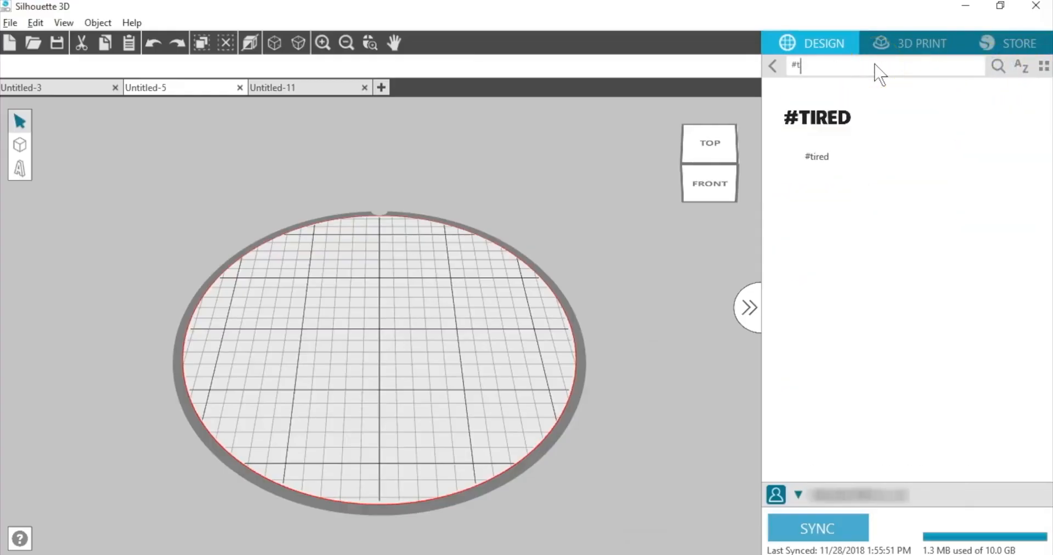
text(ire)
key(Return)
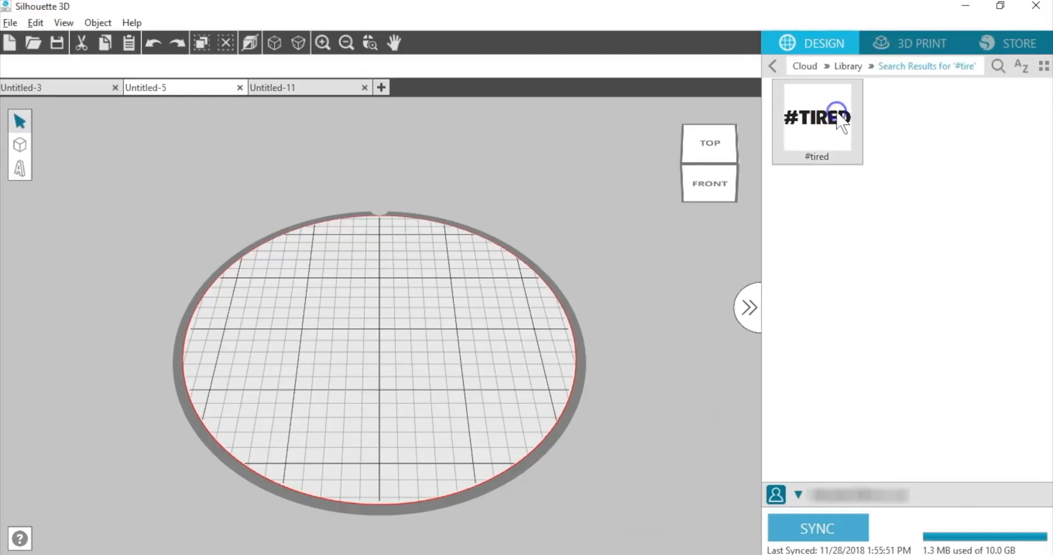
Import the "#tired" design as an Extrusion and delete it from the print bed
double_click(837, 112)
click(446, 232)
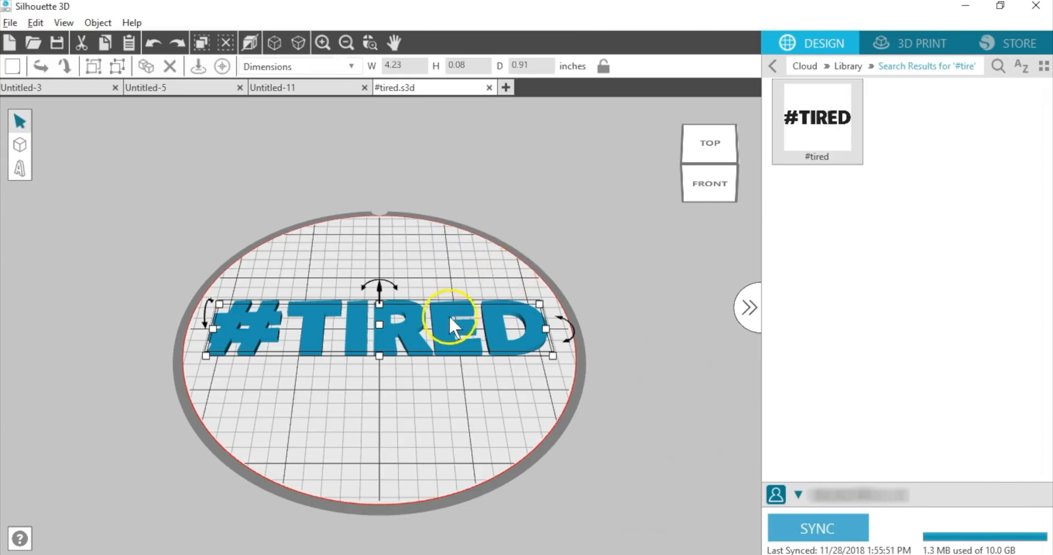
key(Delete)
Import the "#tired" design from the search results as a Wax Pendant
double_click(818, 117)
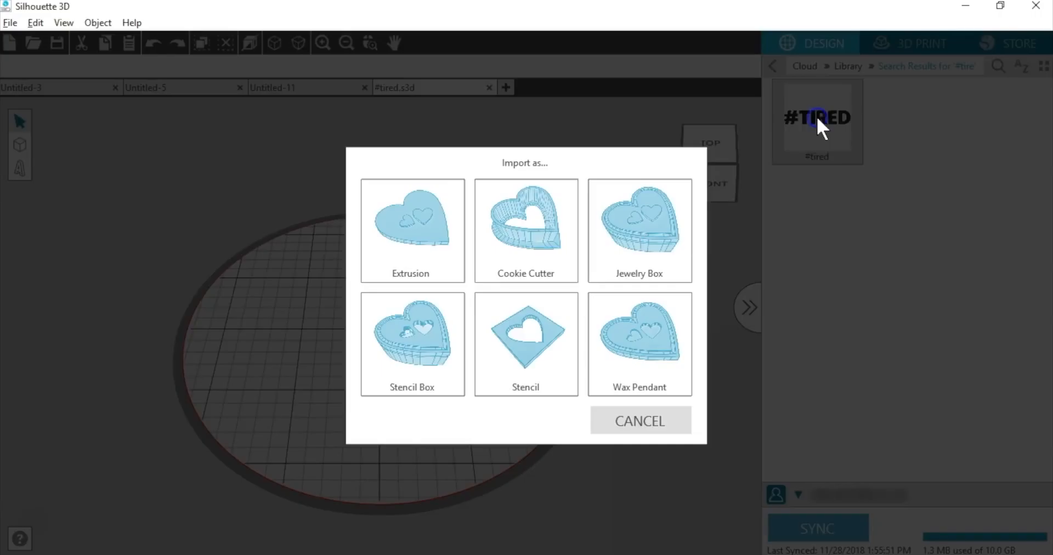
click(610, 304)
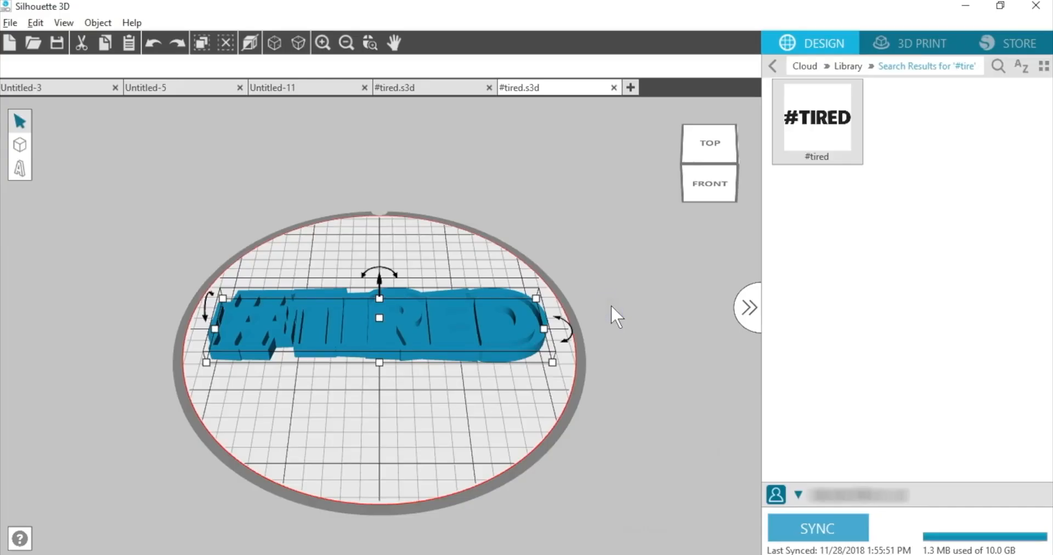
right_drag(554, 328, 537, 290)
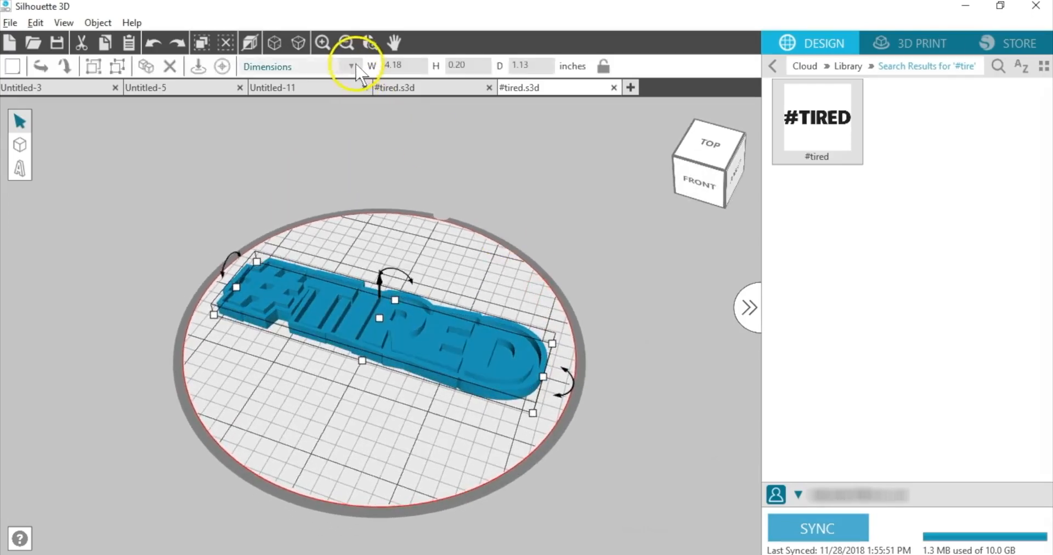
Lock the pendant's proportions and set its width to 3.00 inches
click(605, 64)
double_click(399, 65)
text(3.00)
key(Return)
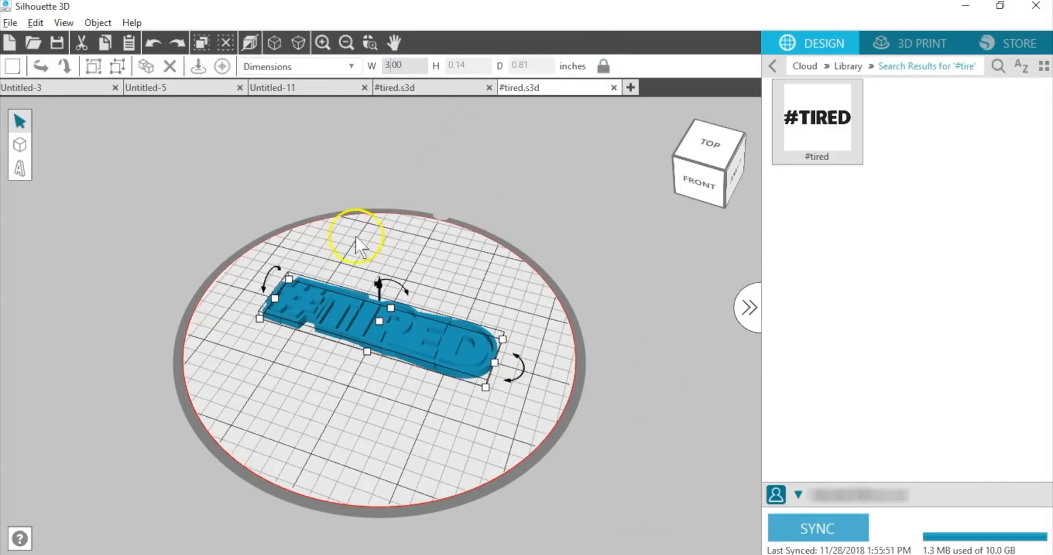
Add a hollow tube shape, move it off the # end of the pendant, and set its width to 0.25 inches
click(21, 148)
click(116, 169)
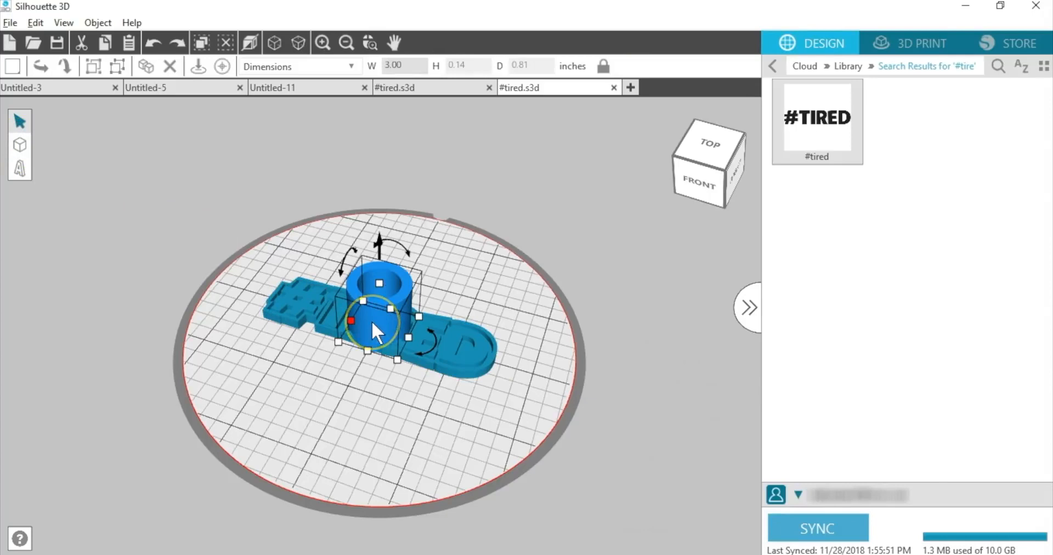
drag(371, 321, 239, 341)
double_click(405, 66)
text(0.25)
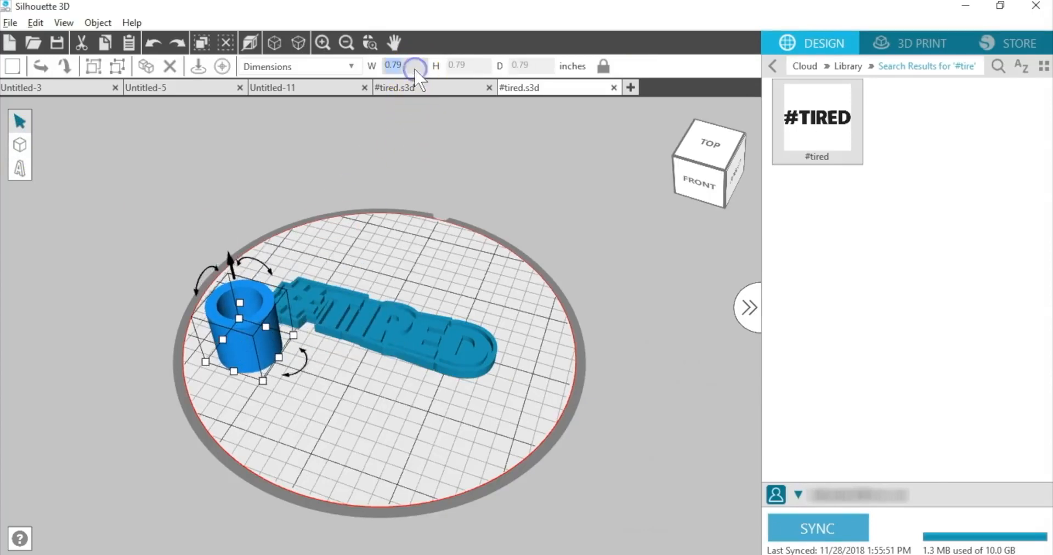
key(Return)
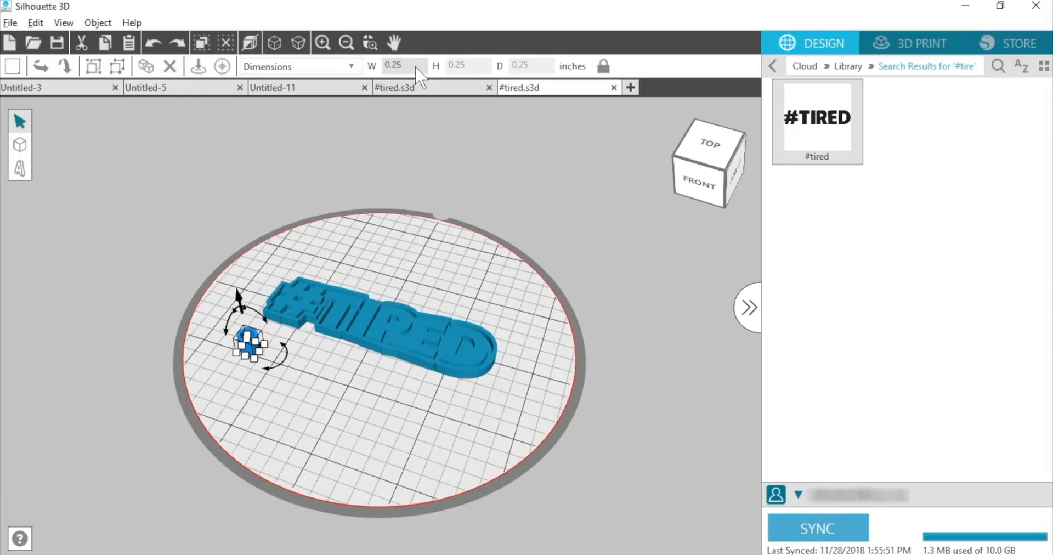
Unlock the tube's proportions and set its height to 0.10 inches
click(604, 66)
double_click(483, 65)
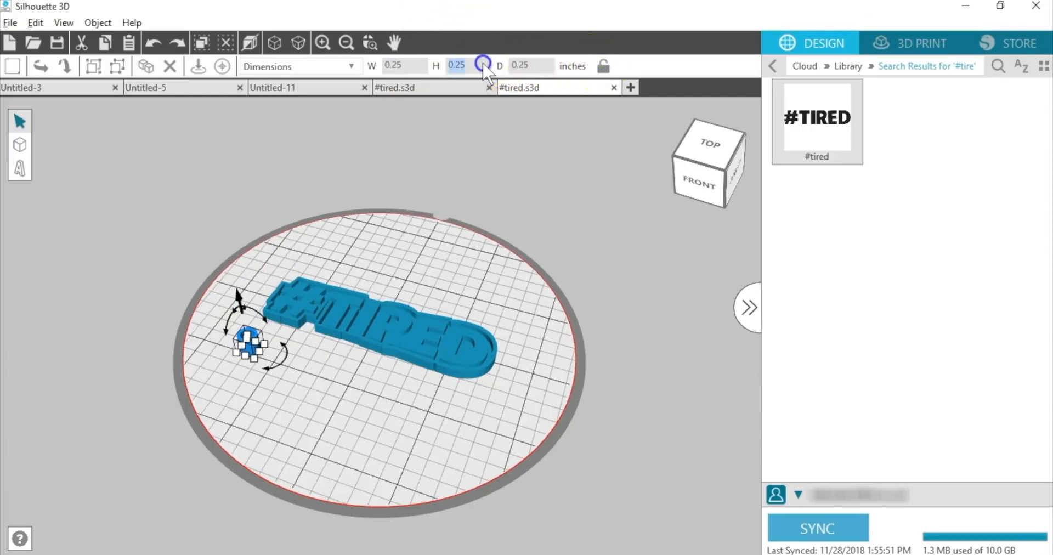
text(.10)
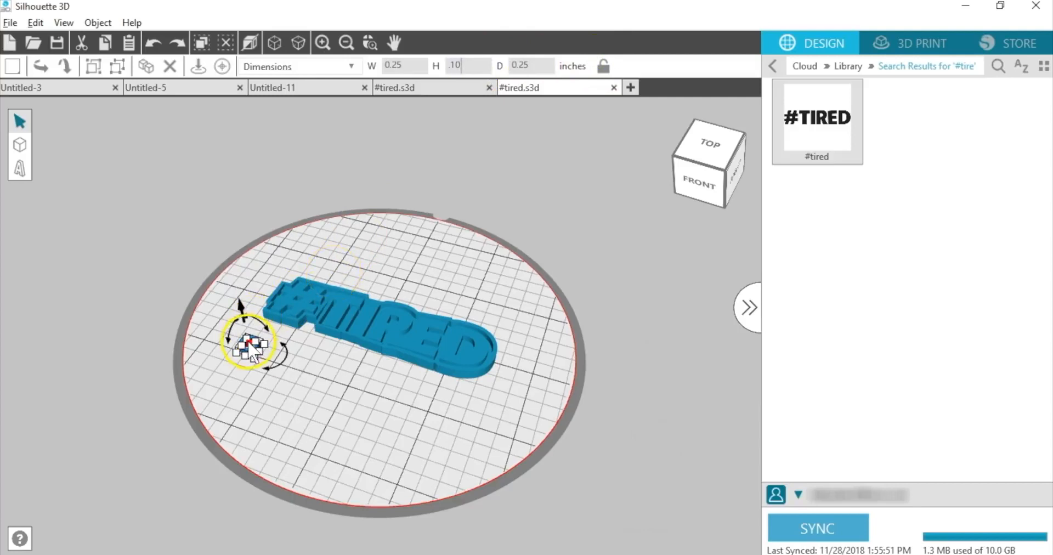
Move the small ring against the outer edge of the # so that it overlaps the pendant as a keychain loop
drag(248, 340, 231, 242)
click(153, 42)
right_drag(255, 226, 275, 287)
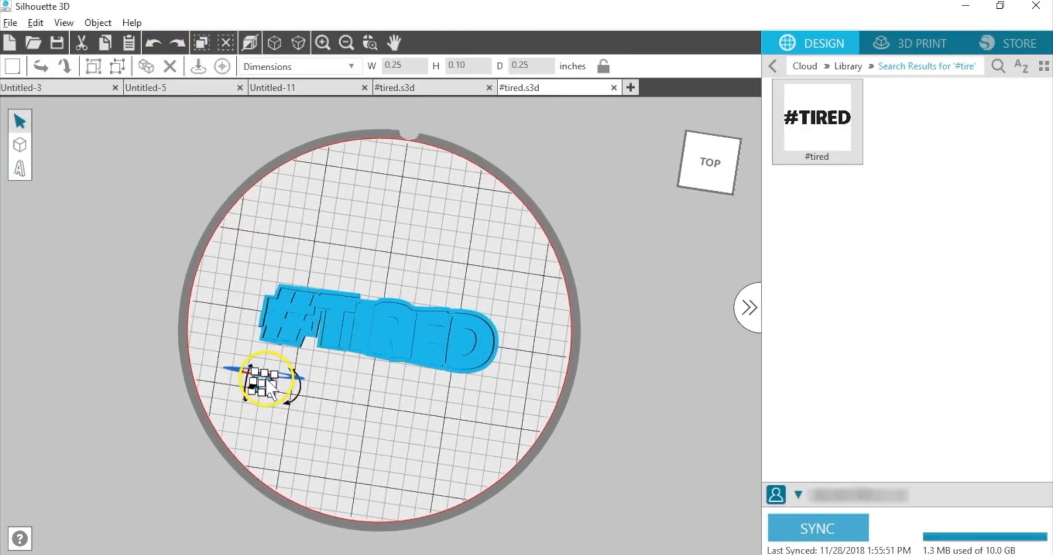
drag(264, 384, 261, 371)
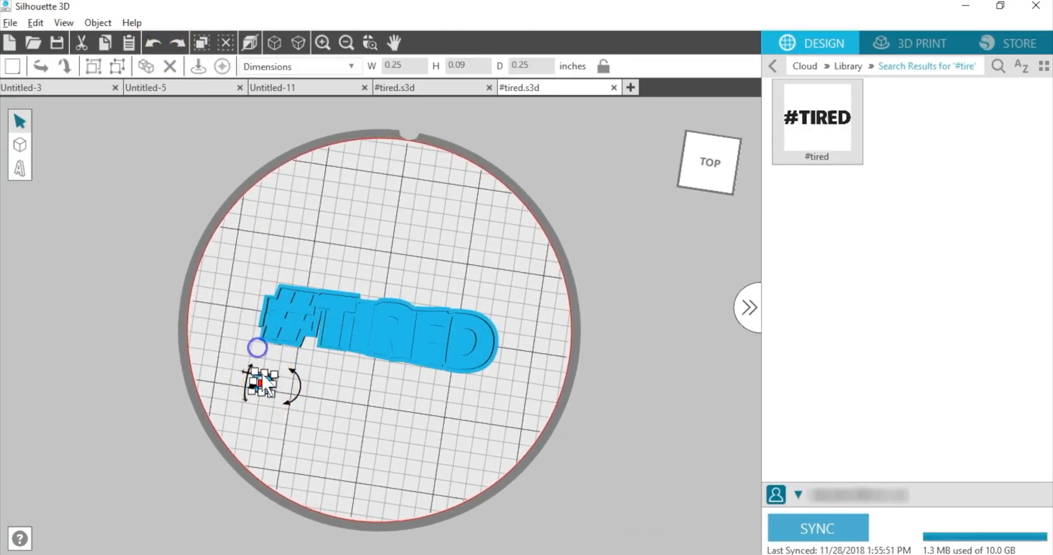
scroll(270, 383, up, 4)
drag(96, 454, 71, 276)
middle_drag(66, 279, 343, 321)
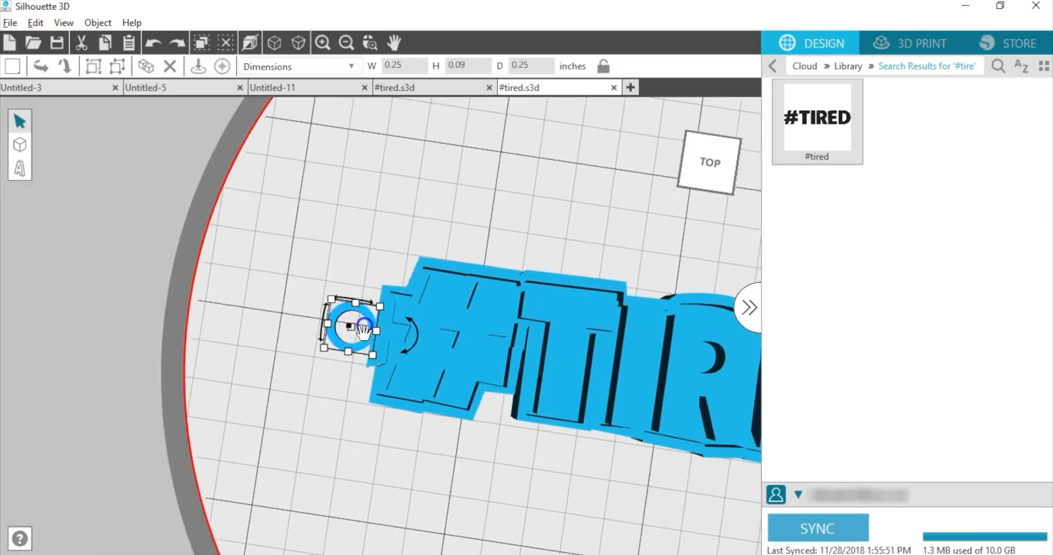
scroll(419, 344, up, 5)
right_drag(554, 282, 491, 315)
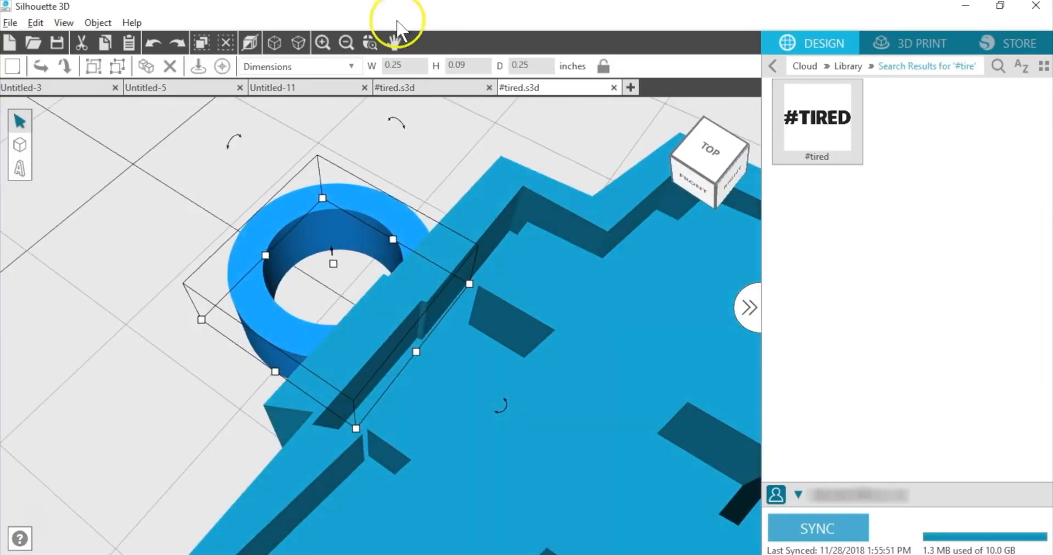
Select the ring together with the #TIRED pendant and group them
scroll(339, 180, down, 5)
click(322, 235)
drag(322, 235, 760, 553)
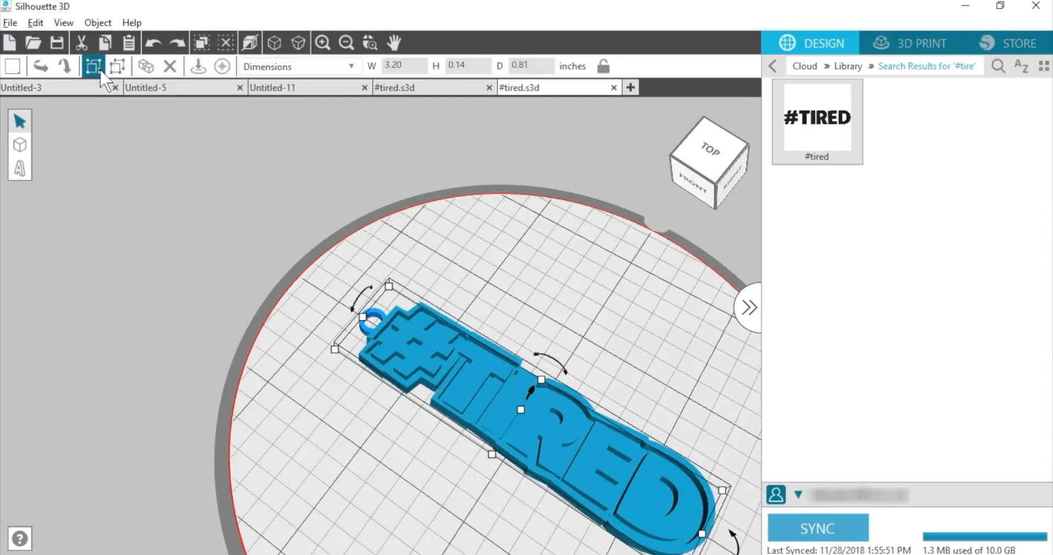
Slice the keychain for 3D printing, examine its print preview, and return to the design view
click(919, 36)
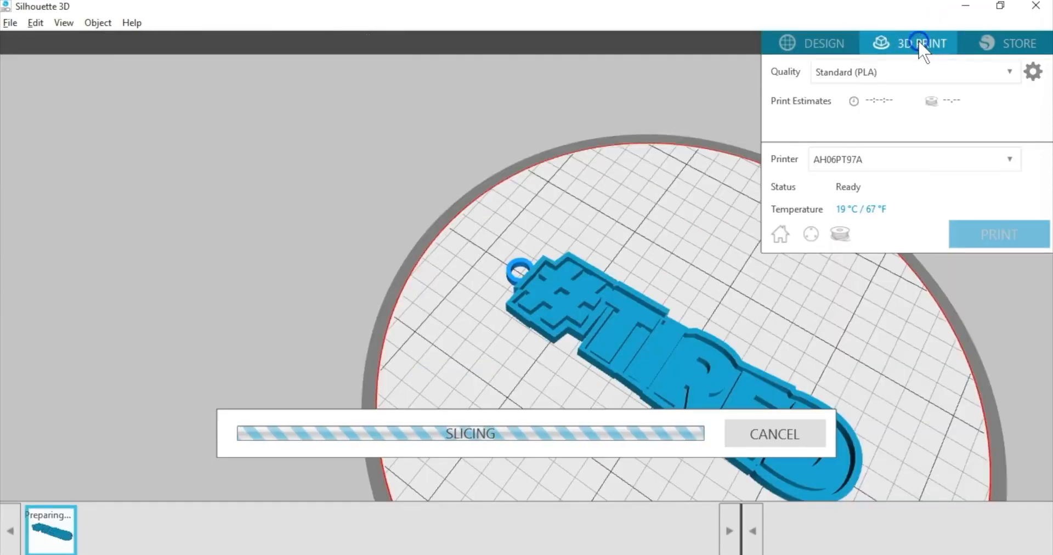
scroll(513, 201, down, 2)
scroll(509, 246, up, 4)
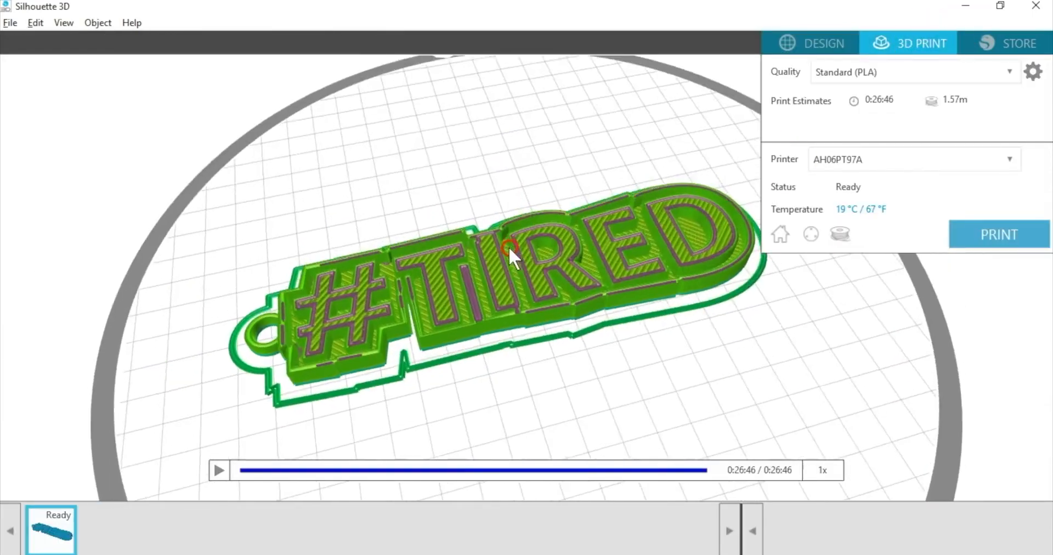
click(817, 44)
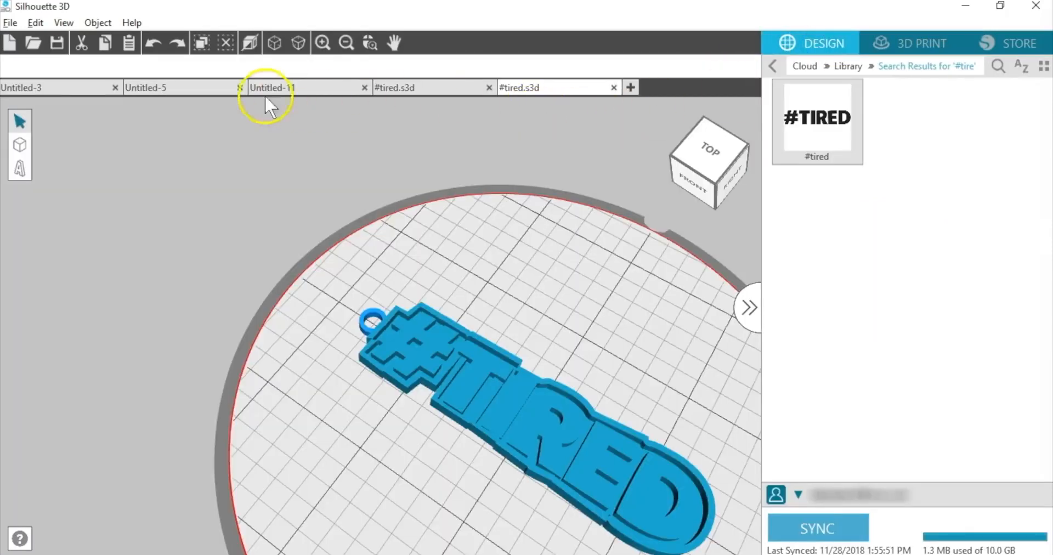
From the empty Untitled-5 document, open the .studio3 file titled with a person's name and import it as a Wax Pendant
click(196, 90)
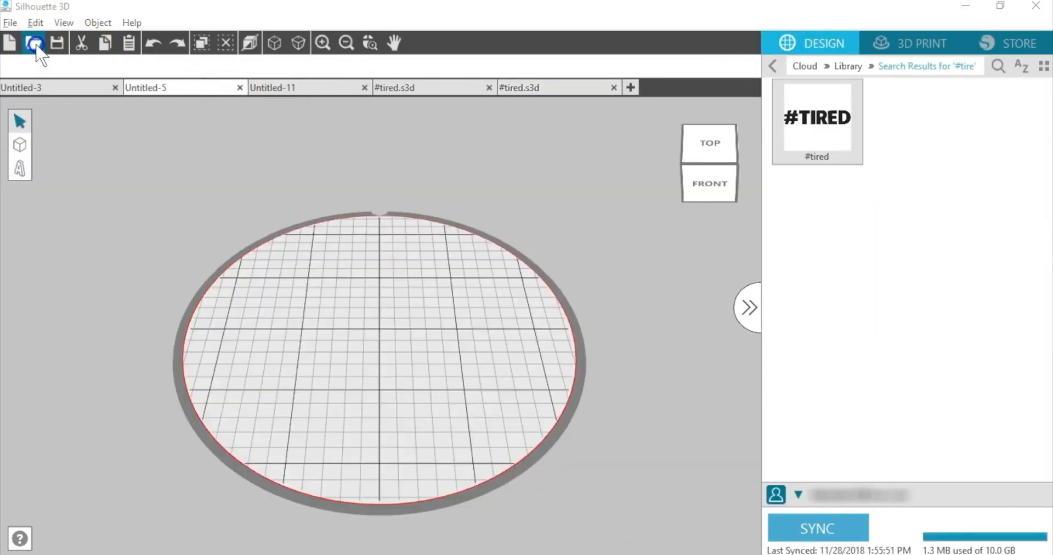
click(33, 42)
click(170, 187)
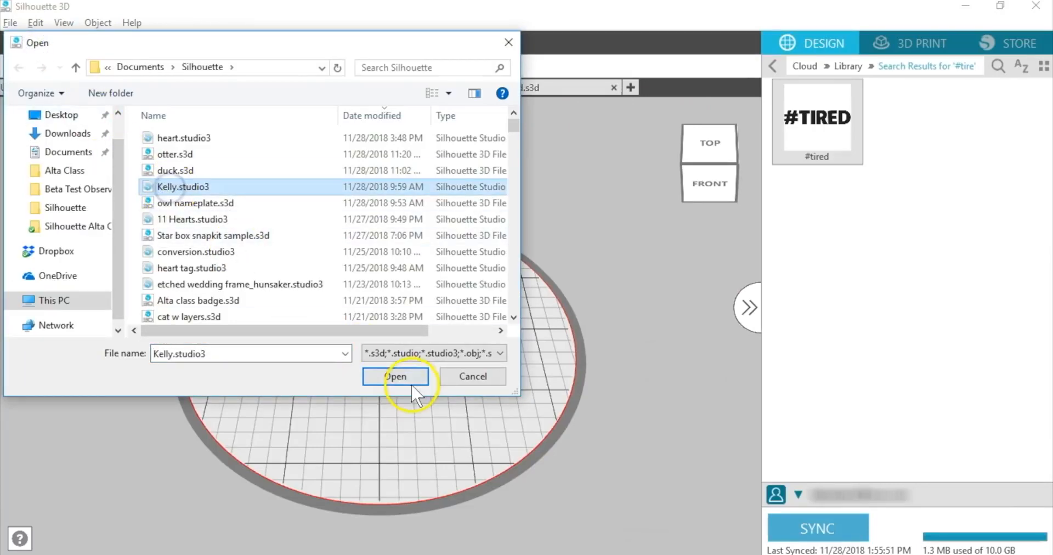
click(396, 378)
click(596, 348)
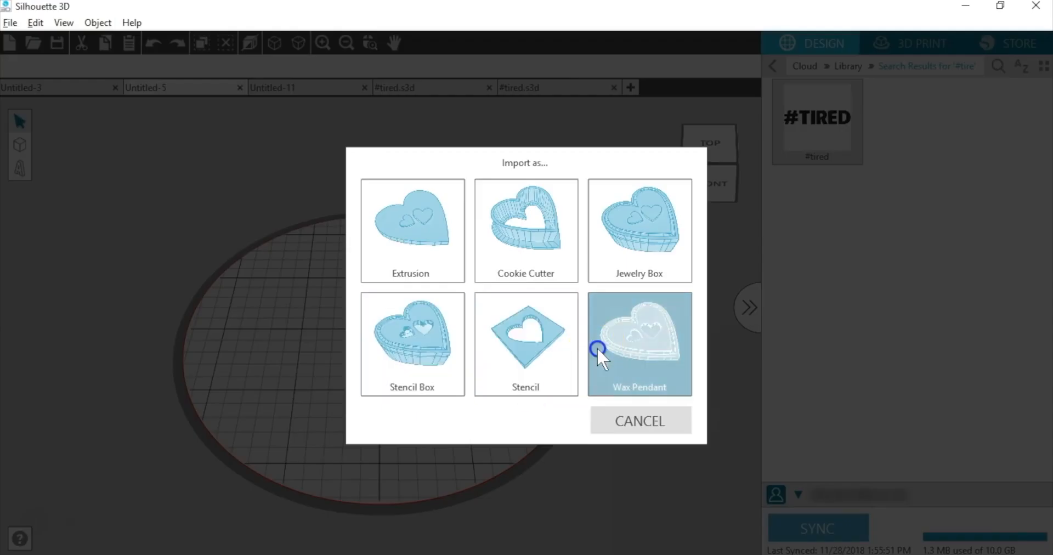
drag(483, 433, 505, 408)
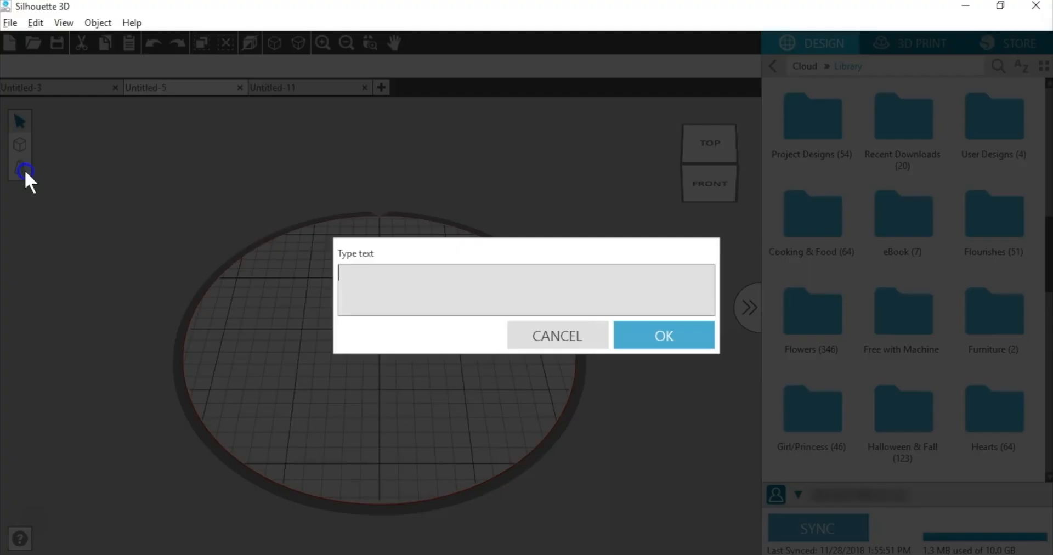
Add two-line 3D text reading "Officer" with the person's name on the second line
text(Officer)
key(Return)
text(Dalton)
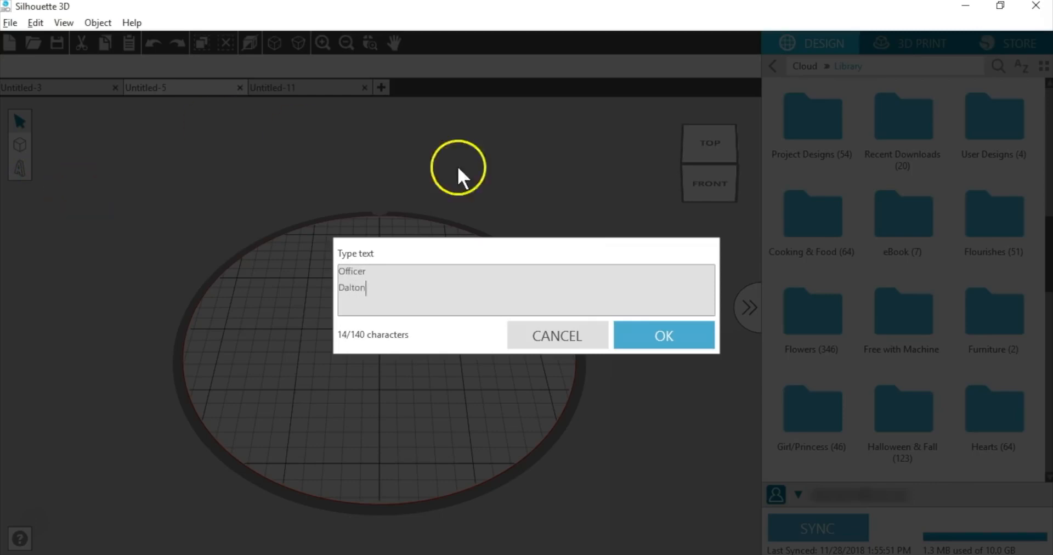
click(662, 321)
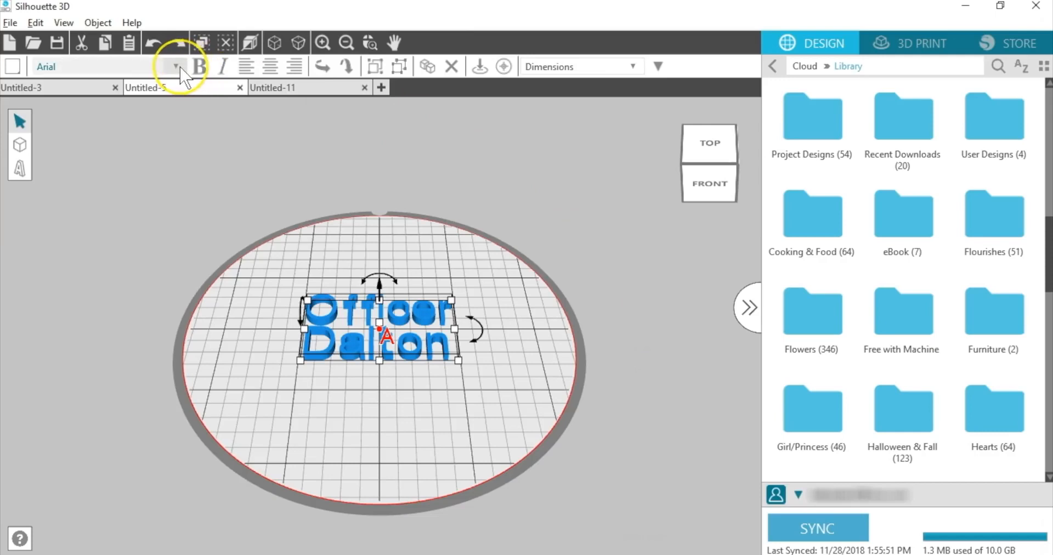
Set the 3D text's font to Lw Perfect Poster and centre-align its two lines
mouse_move(181, 66)
mouse_down()
mouse_move(178, 193)
mouse_move(180, 174)
mouse_move(182, 183)
mouse_up()
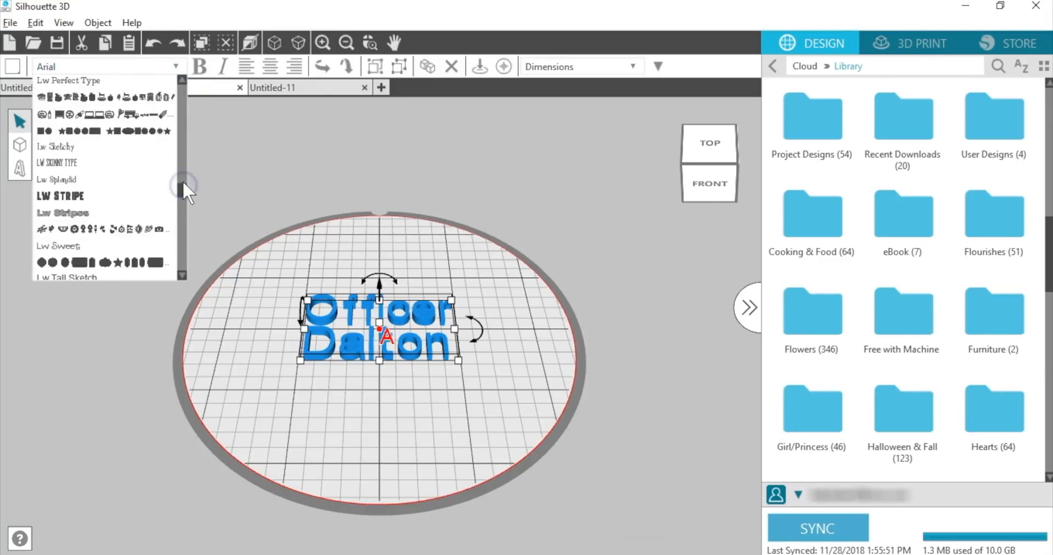
scroll(182, 77, up, 3)
click(129, 87)
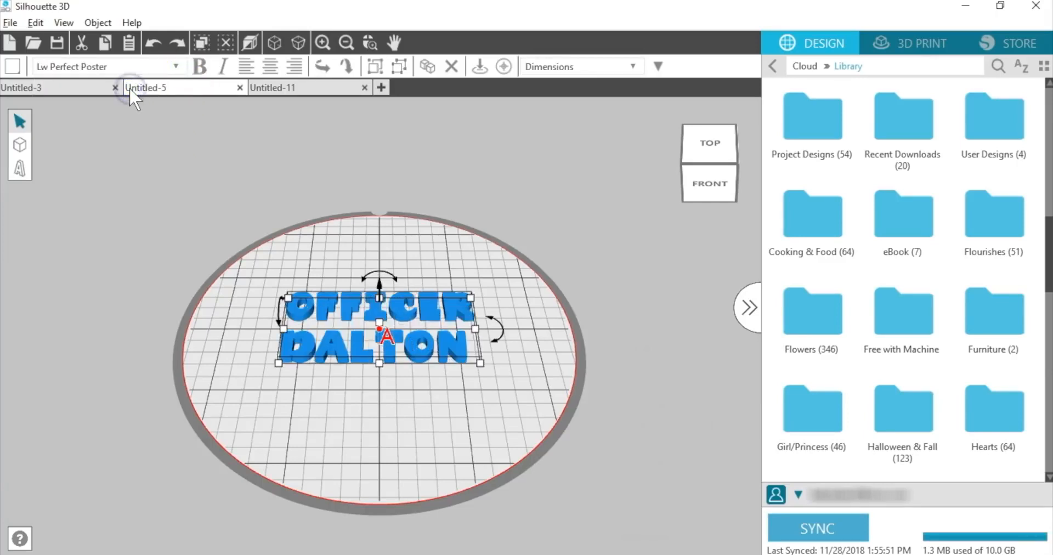
click(269, 65)
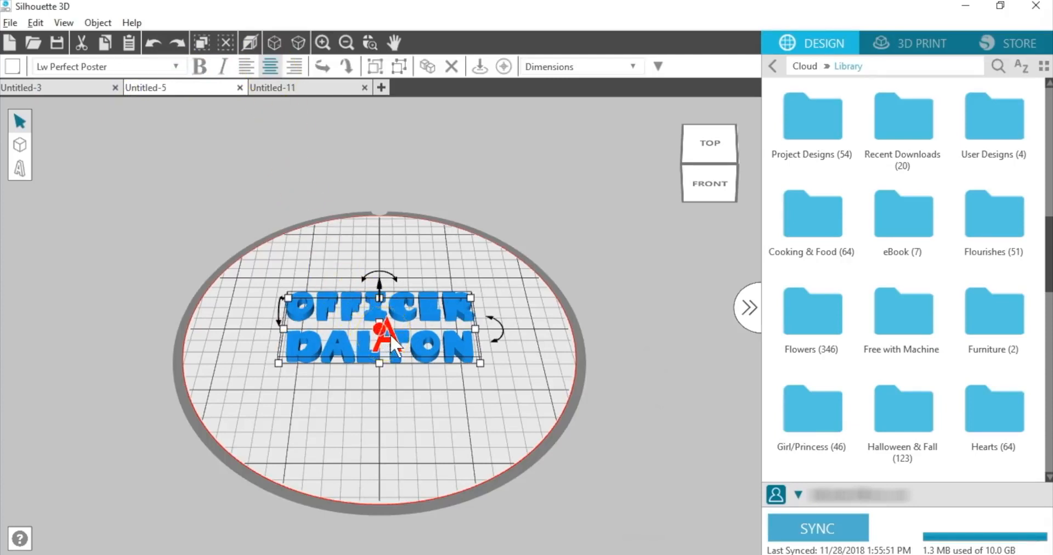
Move the text off the platform's centre and insert the Blank Shield Keyring from the Alta keyring blank collection in the library
drag(393, 337, 544, 433)
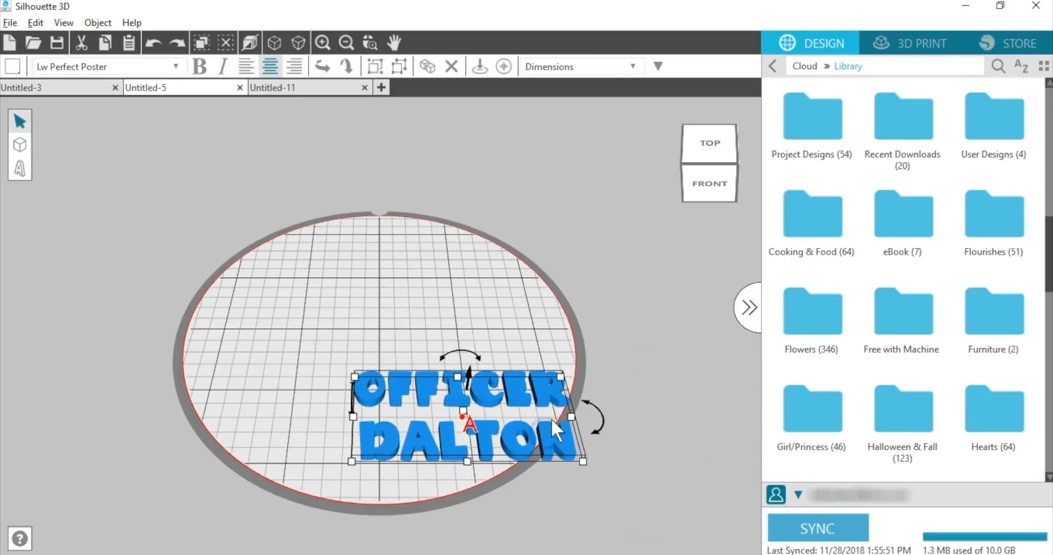
click(903, 312)
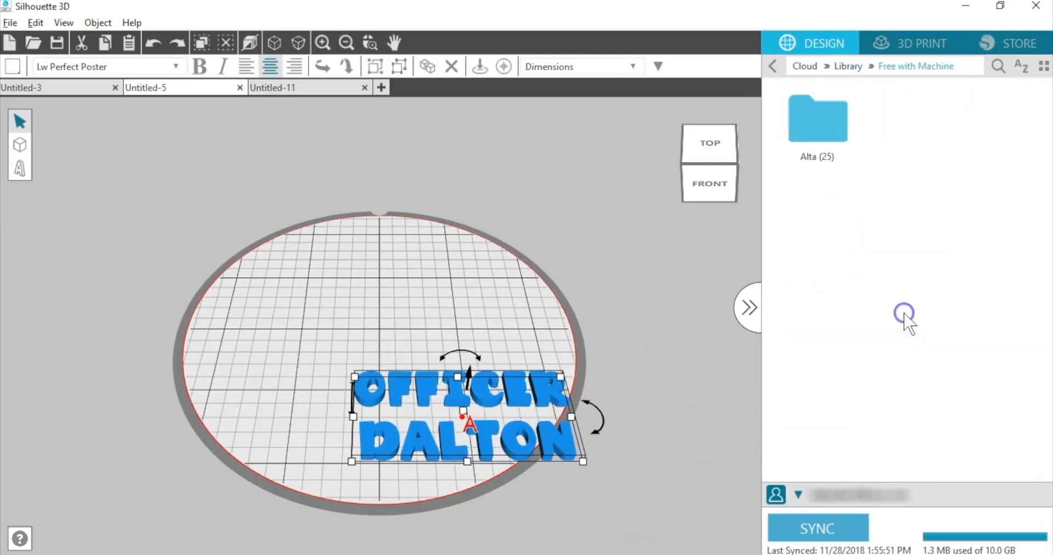
click(821, 118)
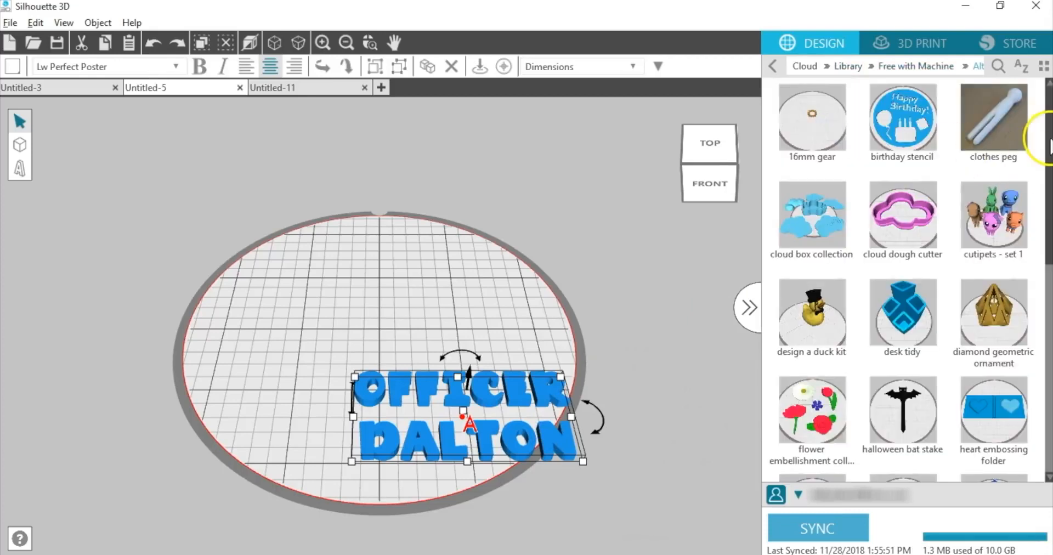
scroll(988, 231, down, 5)
click(990, 222)
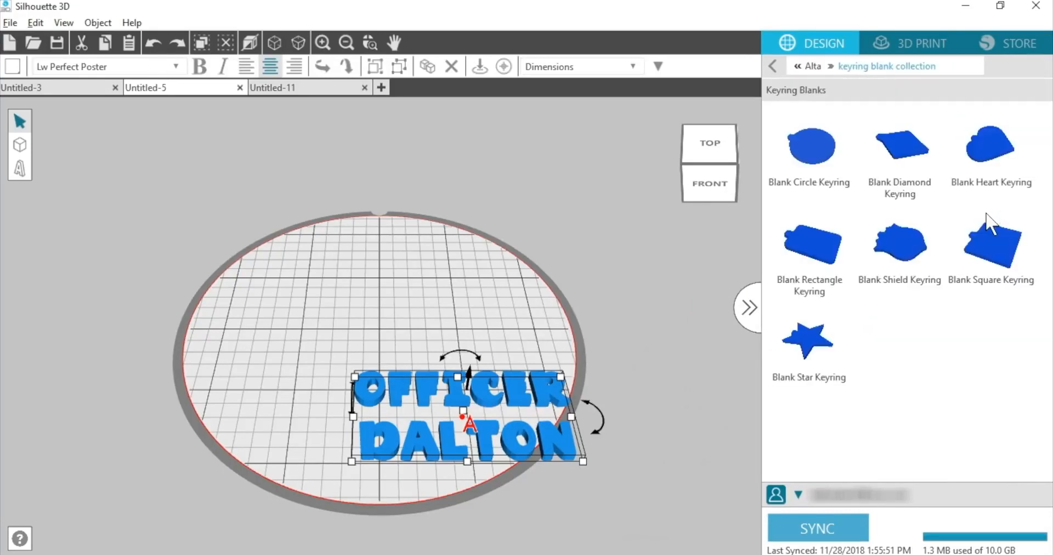
click(910, 252)
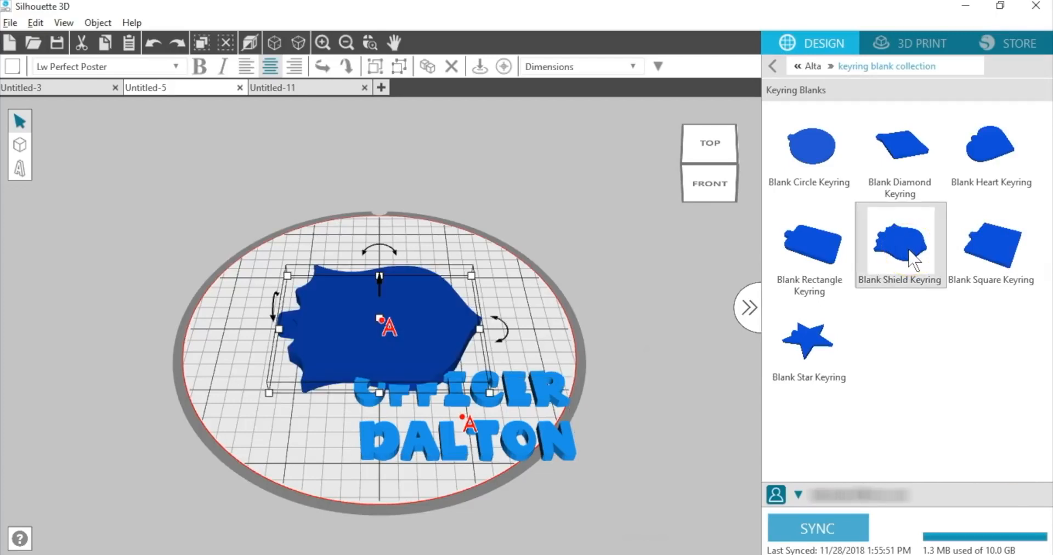
Place the text on top of the shield keyring, scaled down and turned toward the shield's width
click(391, 328)
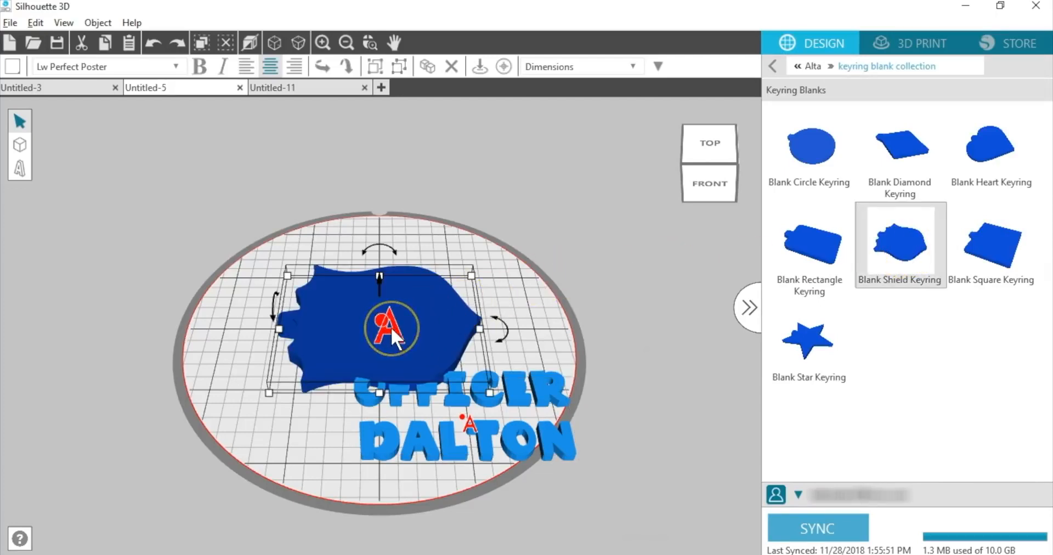
click(521, 393)
drag(522, 394, 506, 328)
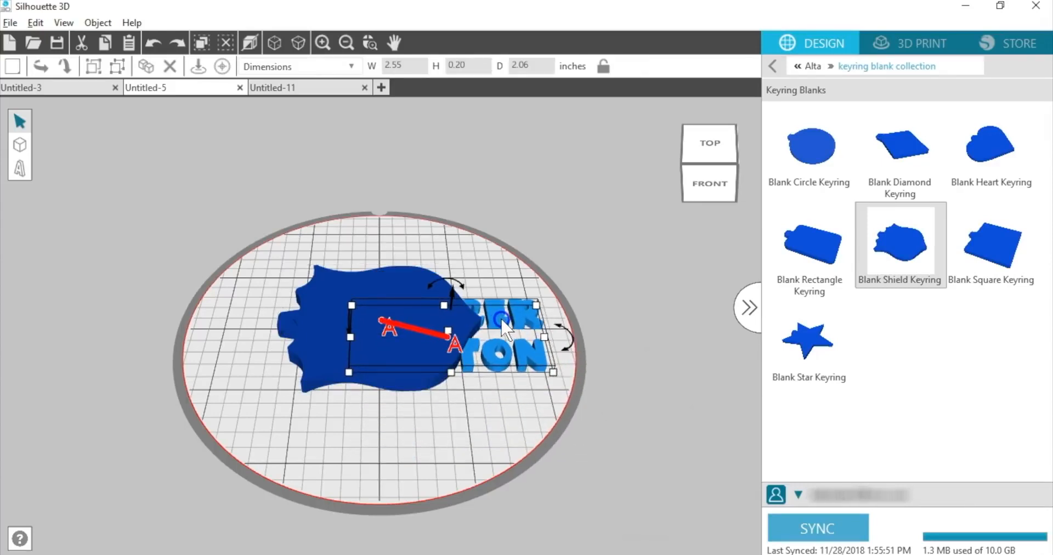
drag(506, 328, 500, 323)
click(415, 314)
click(350, 404)
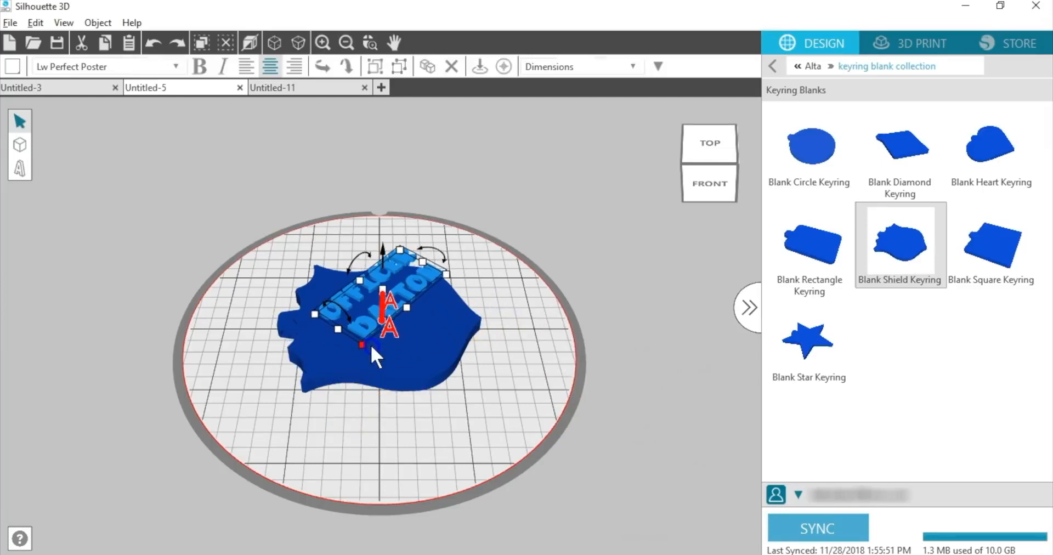
Centre the text squarely across the shield's width and shrink it slightly to fit inside the edges
right_drag(380, 341, 440, 343)
drag(460, 354, 487, 297)
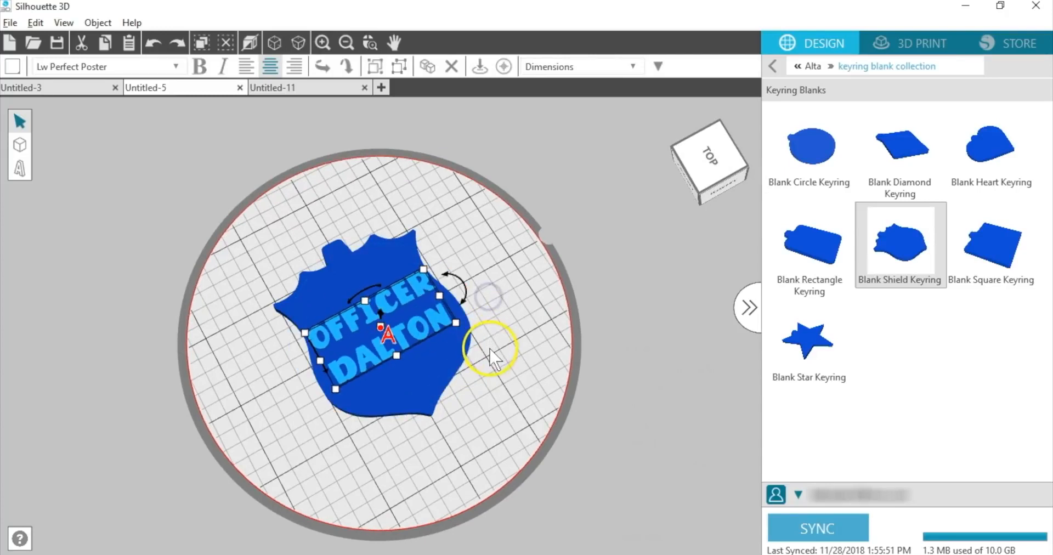
drag(455, 322, 447, 318)
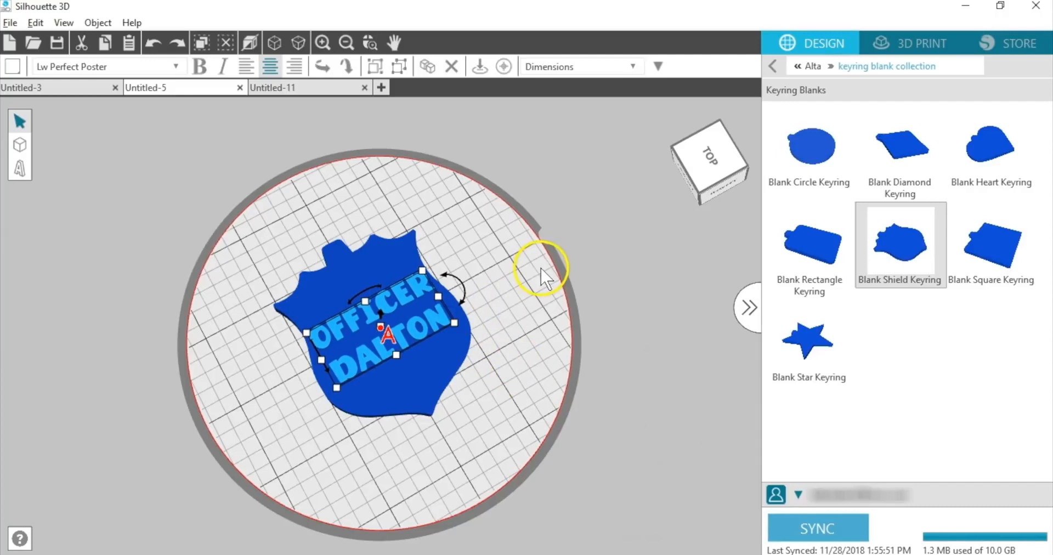
mouse_move(543, 277)
mouse_down()
mouse_move(528, 299)
mouse_move(556, 273)
mouse_move(559, 293)
mouse_move(558, 281)
mouse_up()
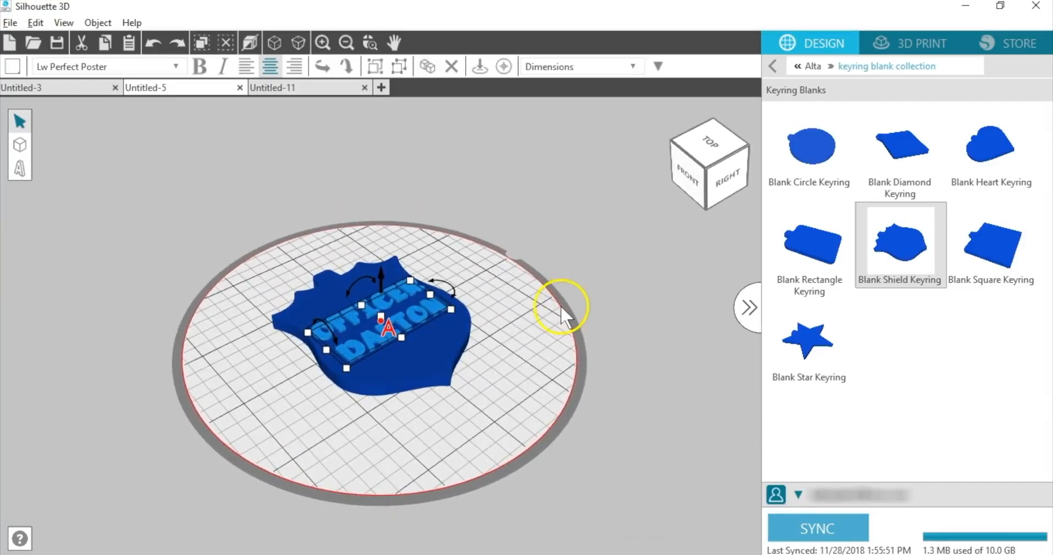